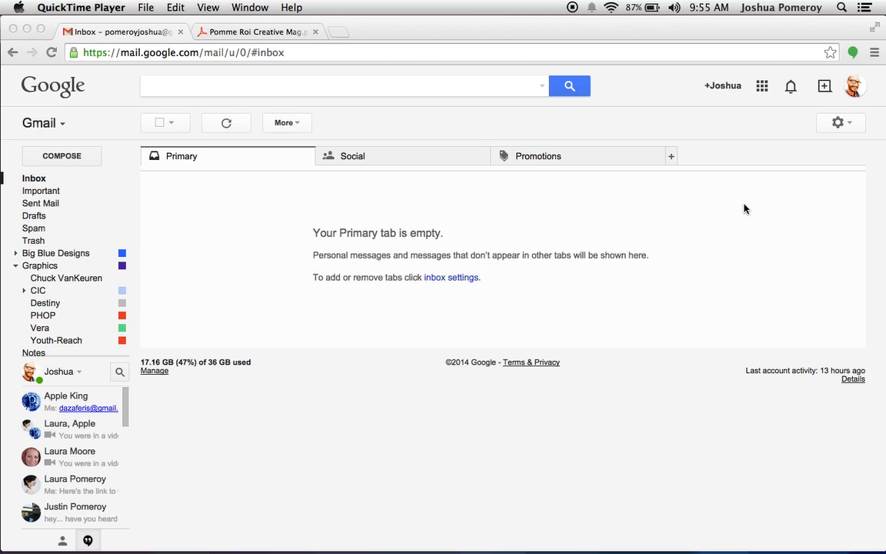
Launch Google Drive from the Google apps grid into a new tab beside Gmail
{"action": "left_click", "coordinate": [764, 92]}
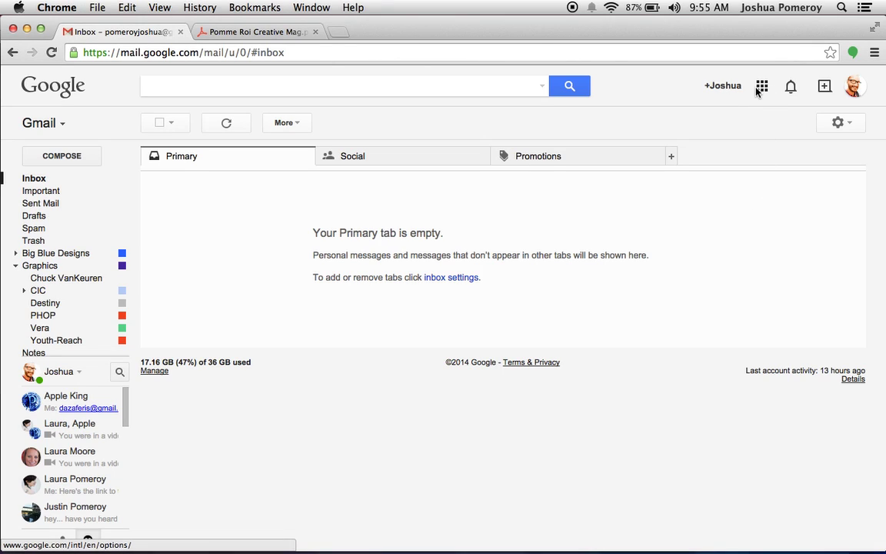
{"action": "left_click", "coordinate": [764, 91]}
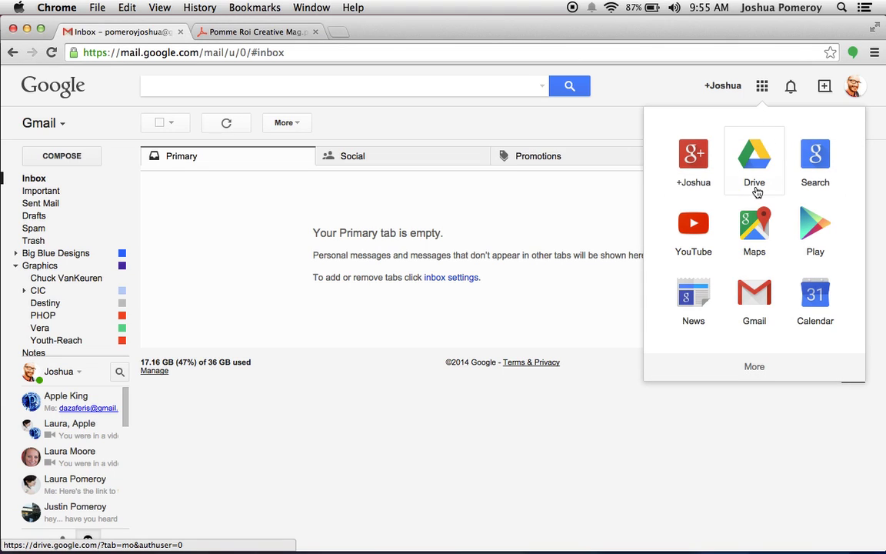
{"action": "scroll", "coordinate": [751, 188], "scroll_direction": "down", "scroll_amount": 3}
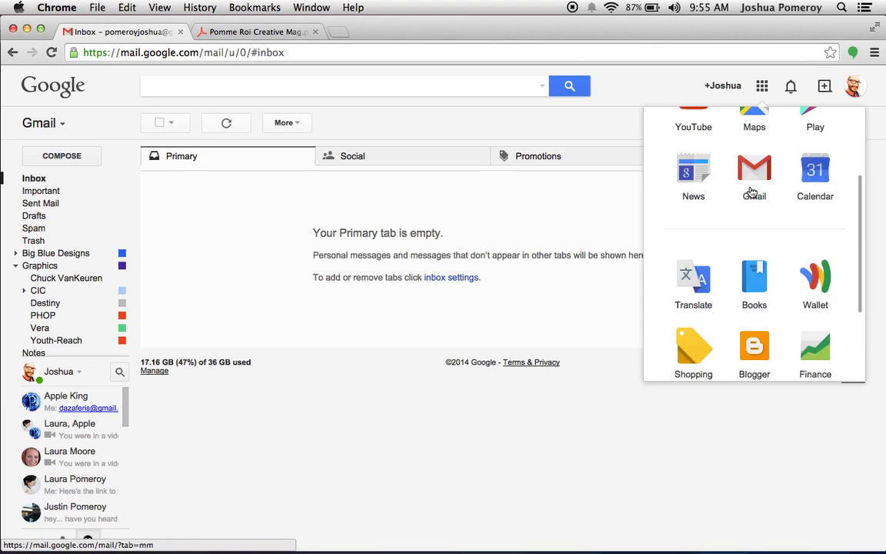
{"action": "scroll", "coordinate": [750, 191], "scroll_direction": "up", "scroll_amount": 3}
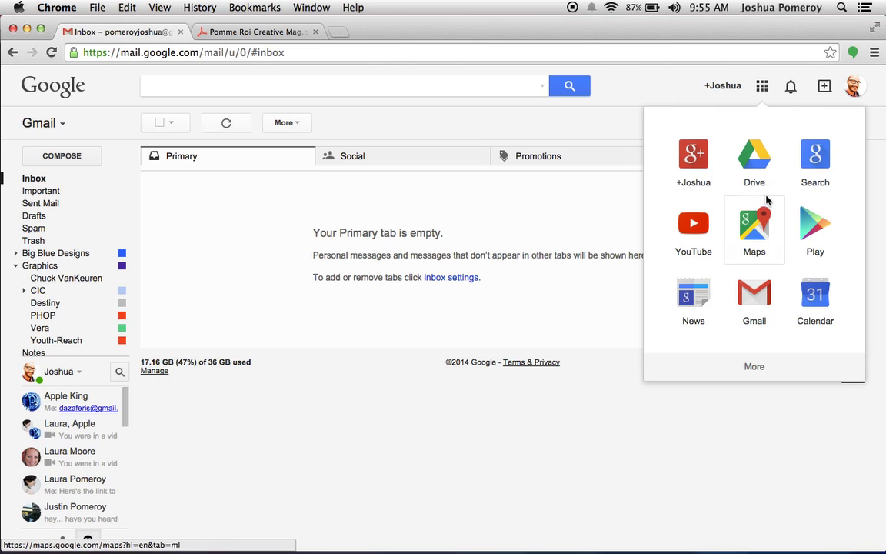
{"action": "left_click", "coordinate": [770, 177]}
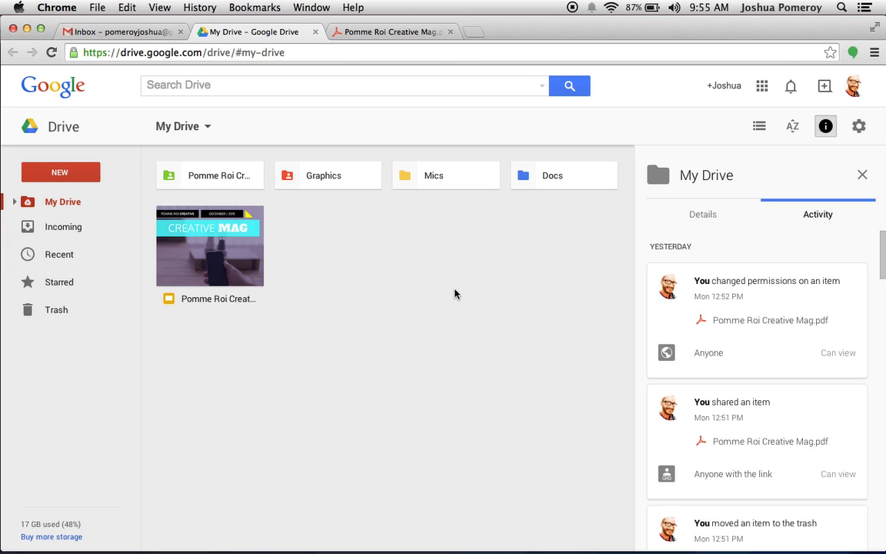
Browse the NEW > More apps list, dismiss it, and close the My Drive activity panel
{"action": "left_click", "coordinate": [75, 177]}
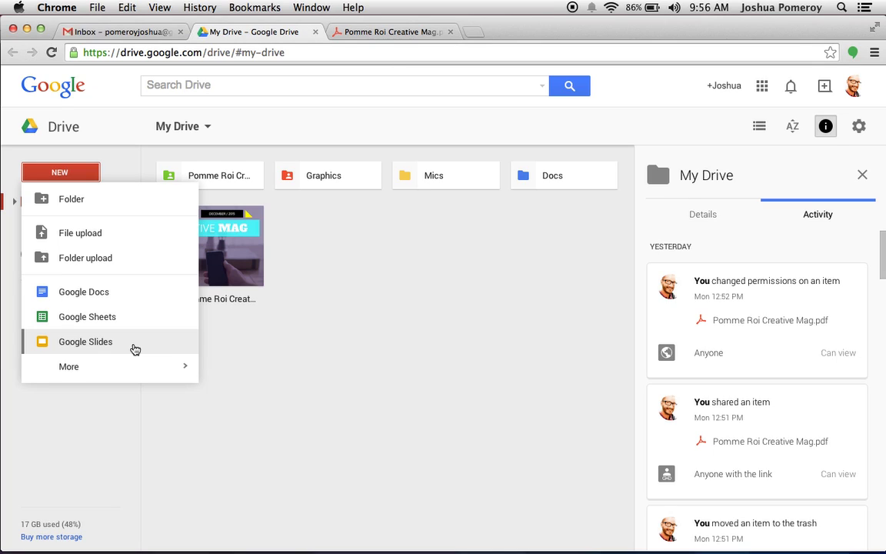
{"action": "mouse_move", "coordinate": [152, 367]}
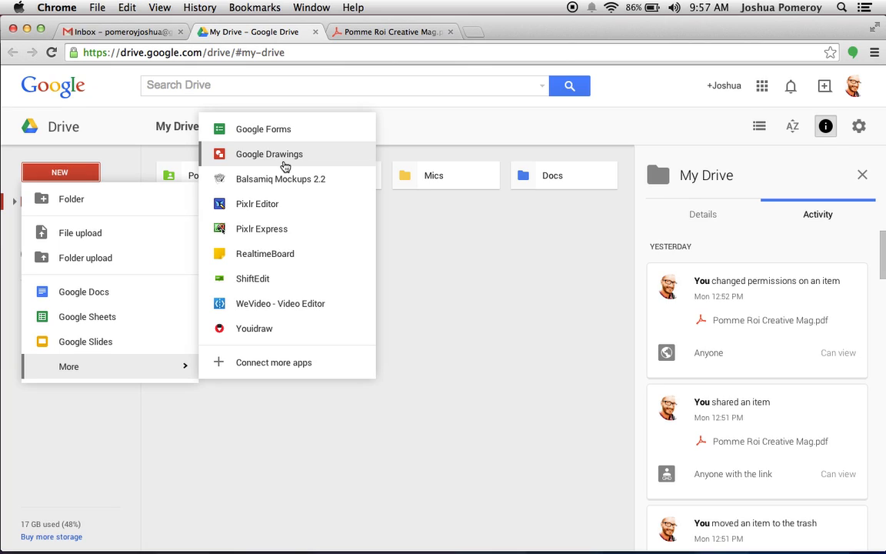
{"action": "left_click", "coordinate": [443, 339]}
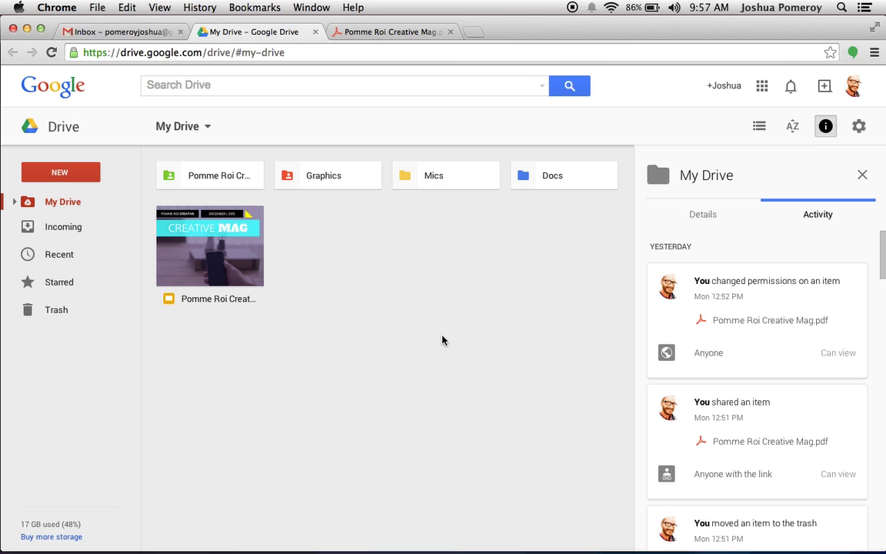
{"action": "left_click", "coordinate": [863, 175]}
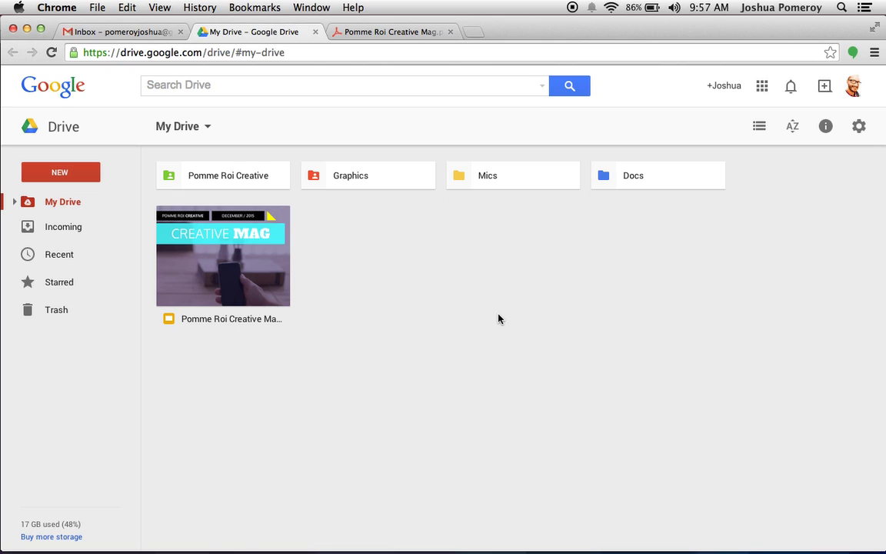
Open the Graphics folder, showing subfolders such as Hearts & Hands, The Birdcage and CIC
{"action": "double_click", "coordinate": [405, 185]}
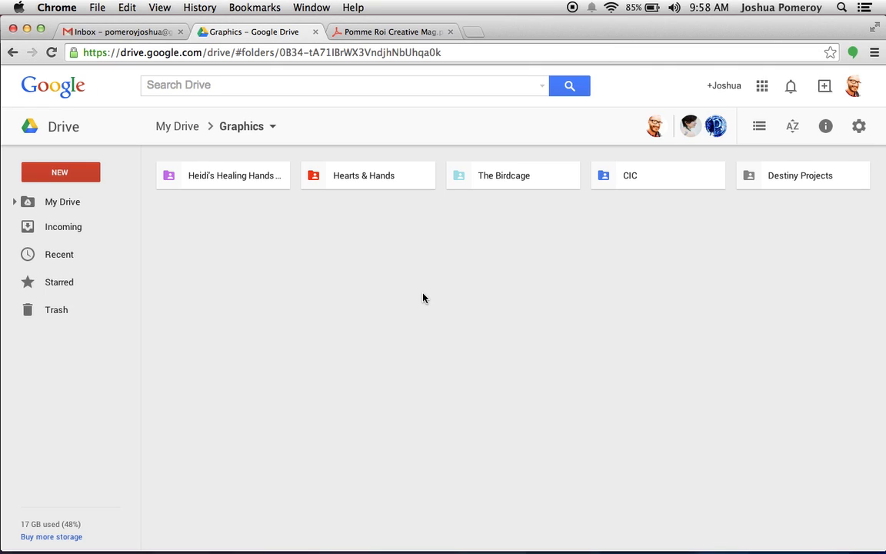
Open The Birdcage folder inside Graphics
{"action": "double_click", "coordinate": [519, 178]}
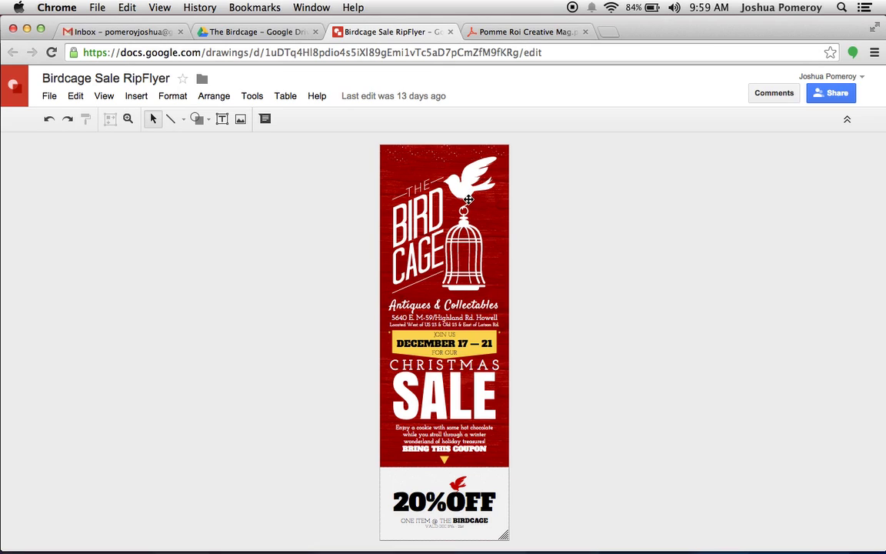
Undo a trial move of the flyer, then ungroup all its pieces via Arrange > Ungroup
{"action": "left_click_drag", "start_coordinate": [421, 185], "coordinate": [312, 208]}
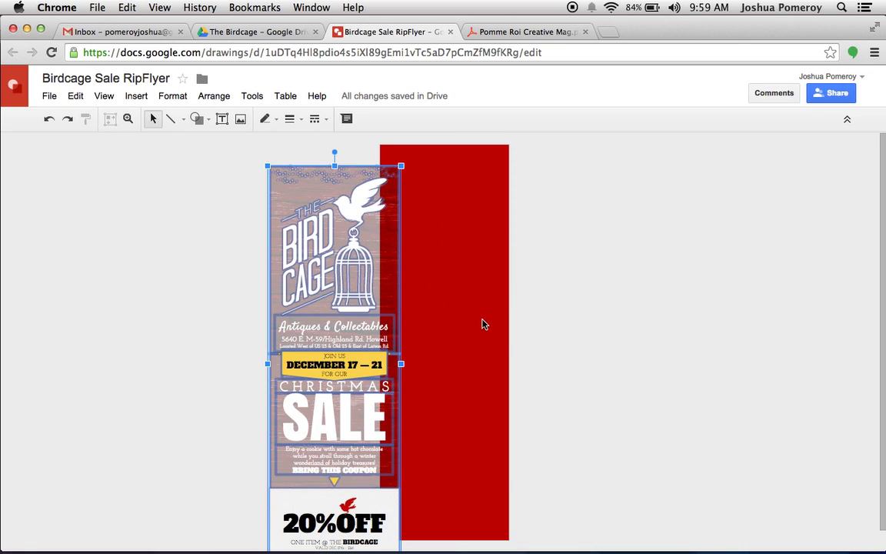
{"action": "key", "text": "super+z"}
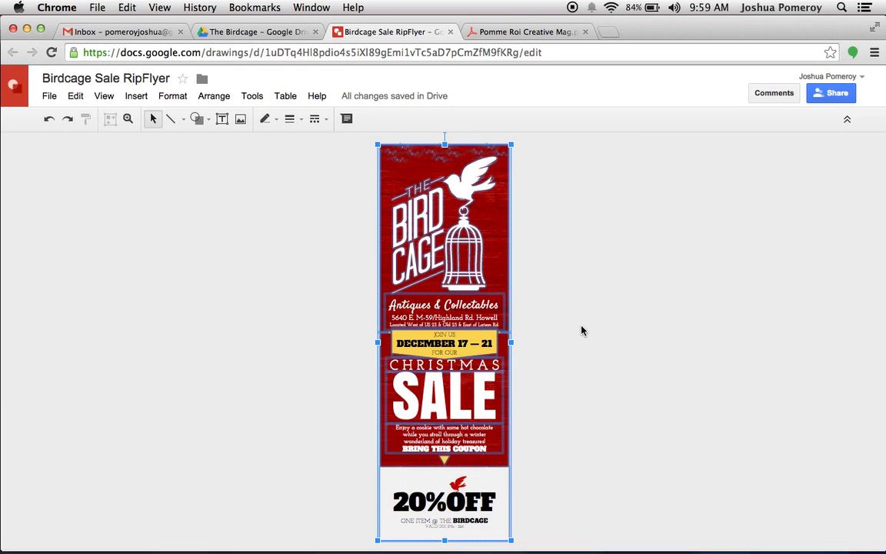
{"action": "key", "text": "super+z"}
{"action": "left_click", "coordinate": [213, 97]}
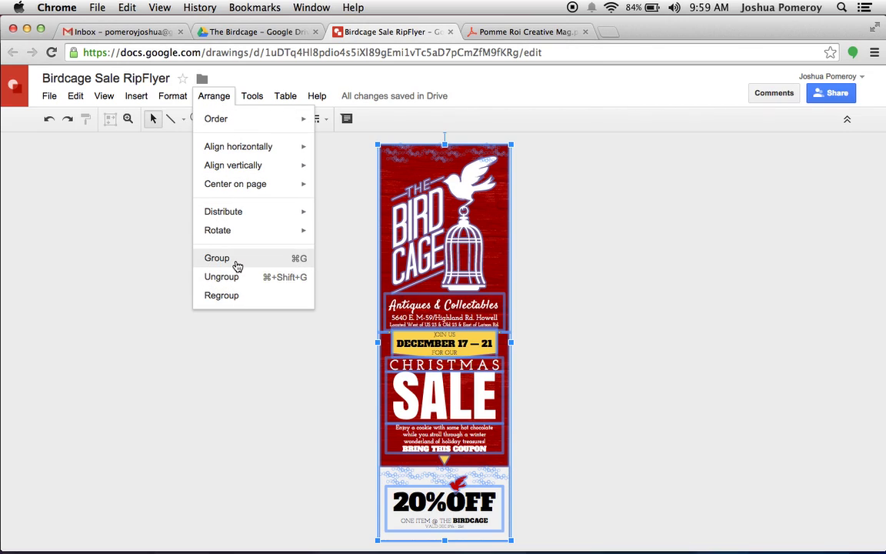
{"action": "left_click", "coordinate": [363, 385]}
Test-move the bird-cage logo, undoing the moves, and drop it back in its original spot
{"action": "left_click_drag", "start_coordinate": [475, 195], "coordinate": [294, 214]}
{"action": "left_click", "coordinate": [302, 346]}
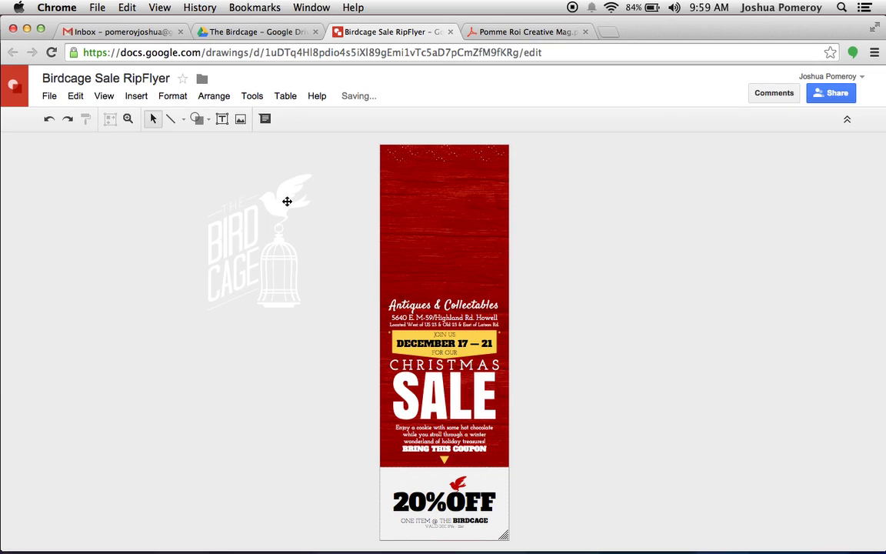
{"action": "left_click", "coordinate": [292, 200]}
{"action": "left_click_drag", "start_coordinate": [285, 215], "coordinate": [601, 285]}
{"action": "key", "text": "super+z"}
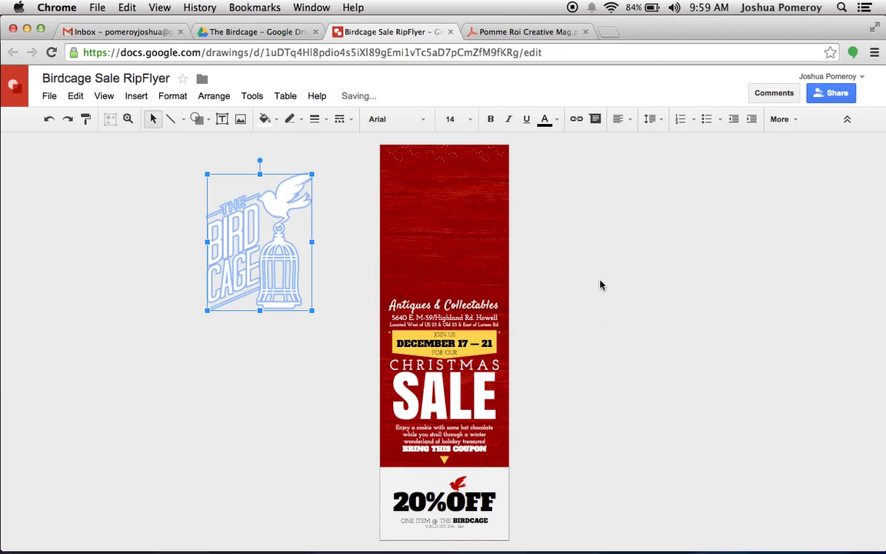
{"action": "key", "text": "super+z"}
{"action": "left_click_drag", "start_coordinate": [462, 187], "coordinate": [462, 188]}
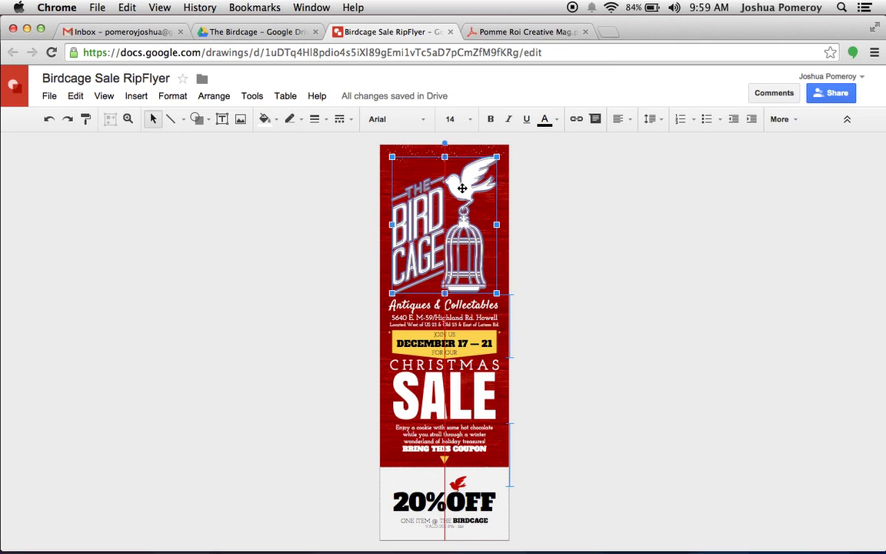
{"action": "left_click_drag", "start_coordinate": [462, 188], "coordinate": [463, 188]}
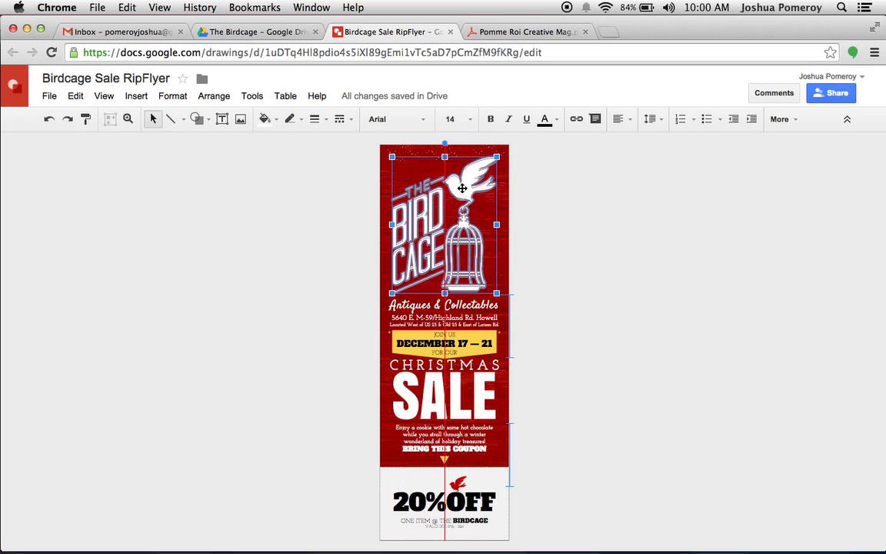
{"action": "left_click_drag", "start_coordinate": [463, 188], "coordinate": [462, 188]}
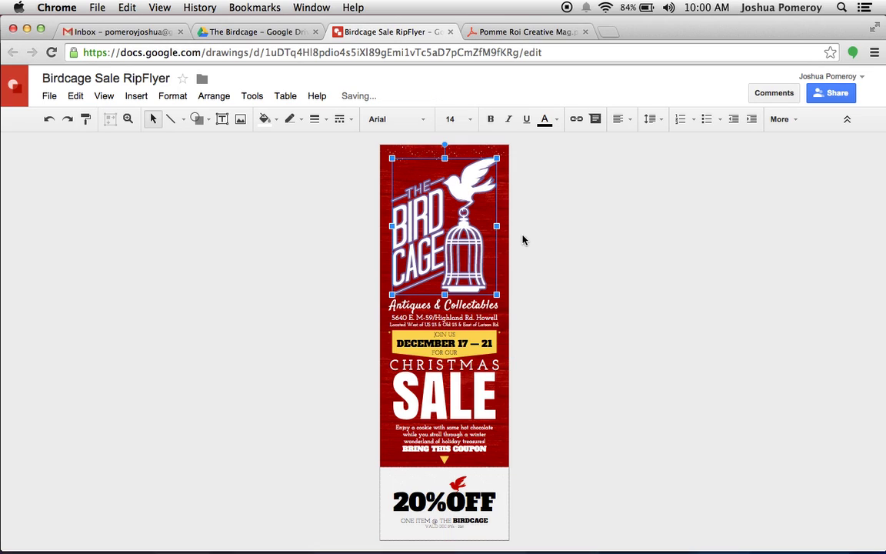
{"action": "left_click", "coordinate": [590, 270]}
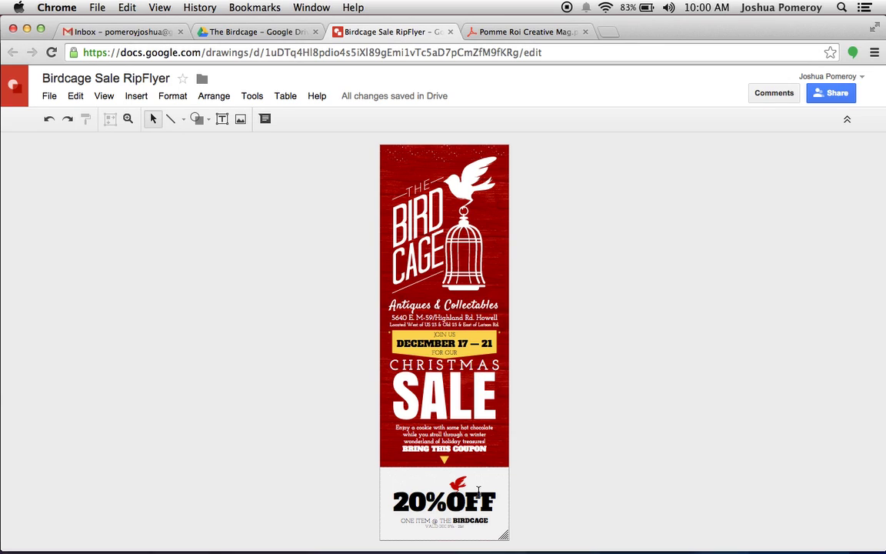
{"action": "left_click_drag", "start_coordinate": [422, 260], "coordinate": [289, 261]}
{"action": "left_click", "coordinate": [477, 300]}
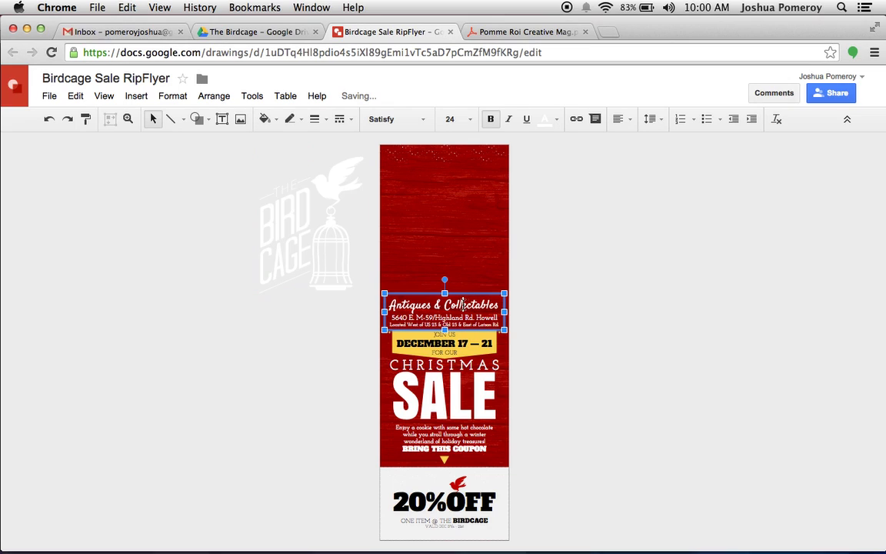
{"action": "left_click_drag", "start_coordinate": [480, 295], "coordinate": [531, 234]}
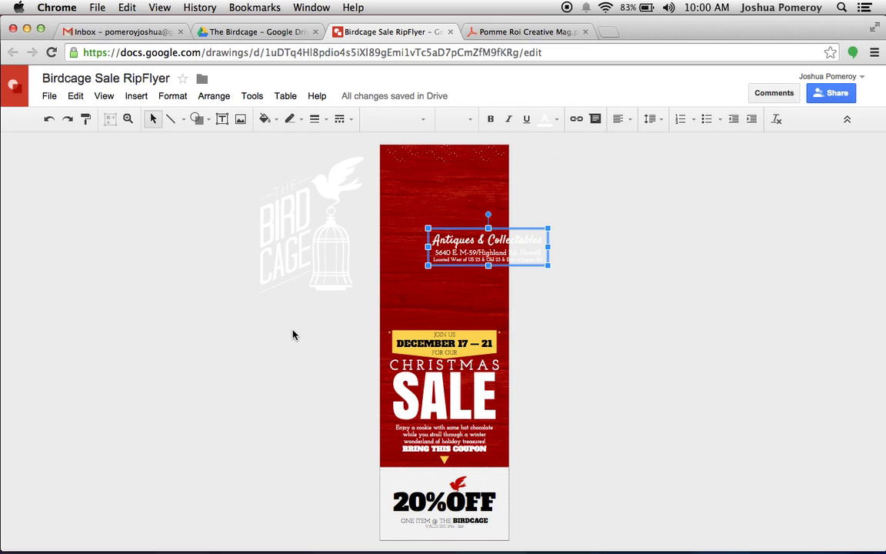
{"action": "key", "text": "ctrl+z"}
{"action": "key", "text": "ctrl+z"}
{"action": "left_click", "coordinate": [279, 362]}
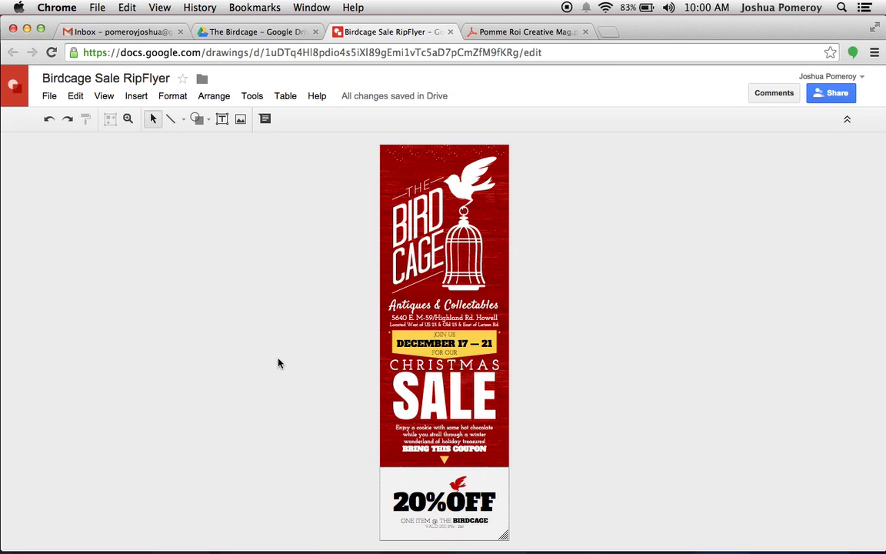
{"action": "left_click", "coordinate": [208, 125]}
{"action": "mouse_move", "coordinate": [253, 154]}
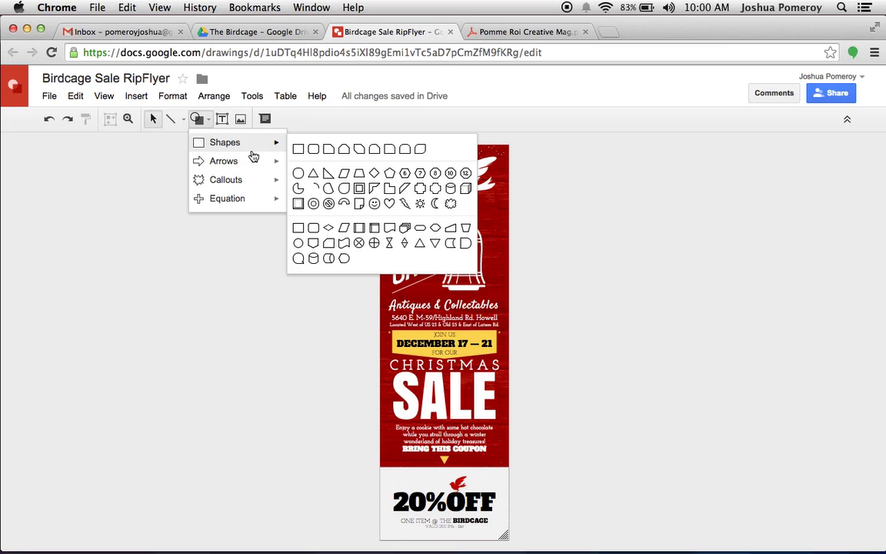
{"action": "left_click", "coordinate": [338, 331]}
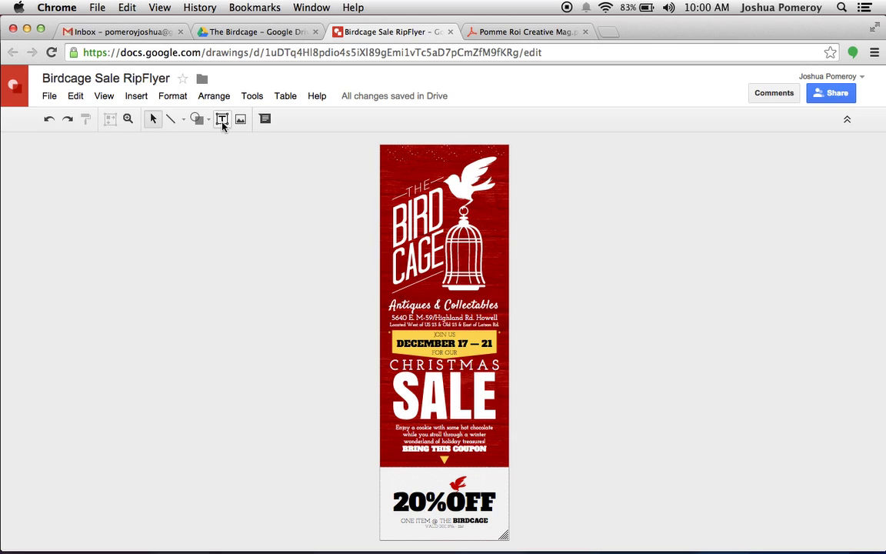
{"action": "left_click", "coordinate": [408, 367]}
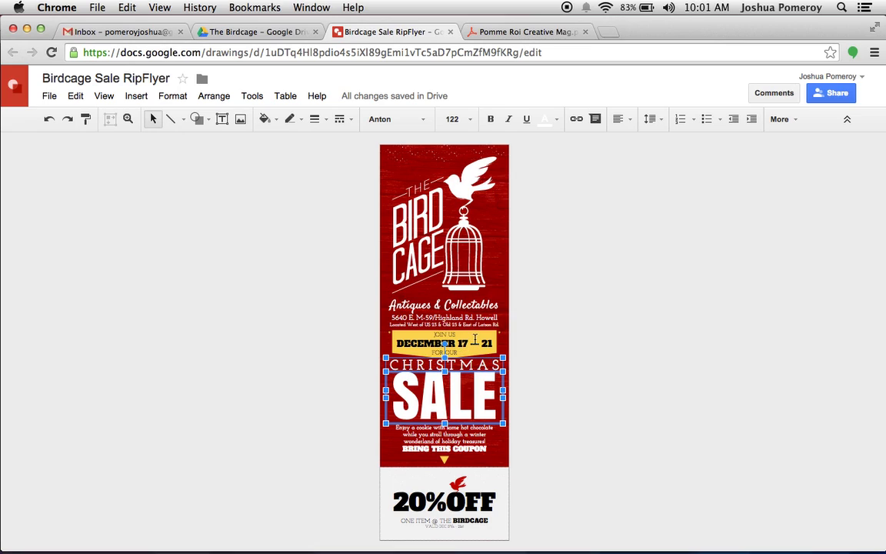
{"action": "left_click", "coordinate": [481, 343]}
{"action": "left_click", "coordinate": [346, 410]}
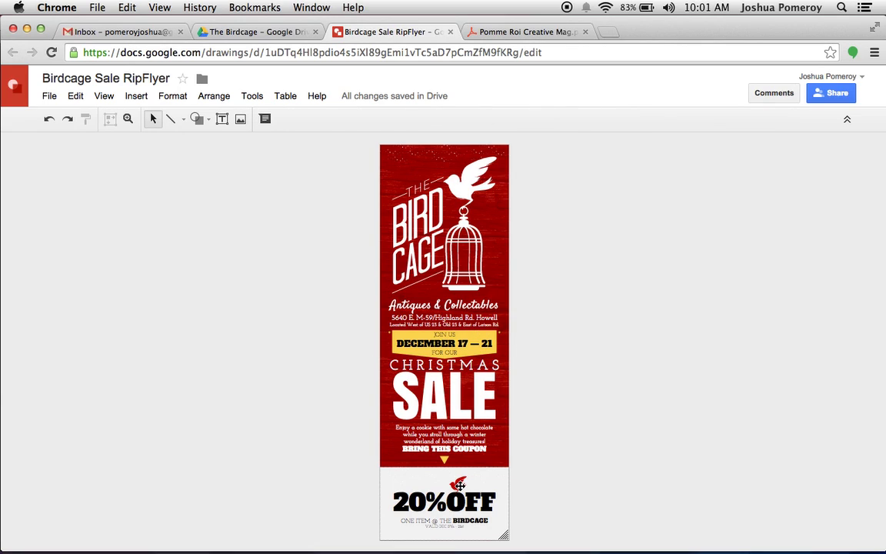
{"action": "left_click", "coordinate": [458, 483]}
{"action": "left_click", "coordinate": [419, 173]}
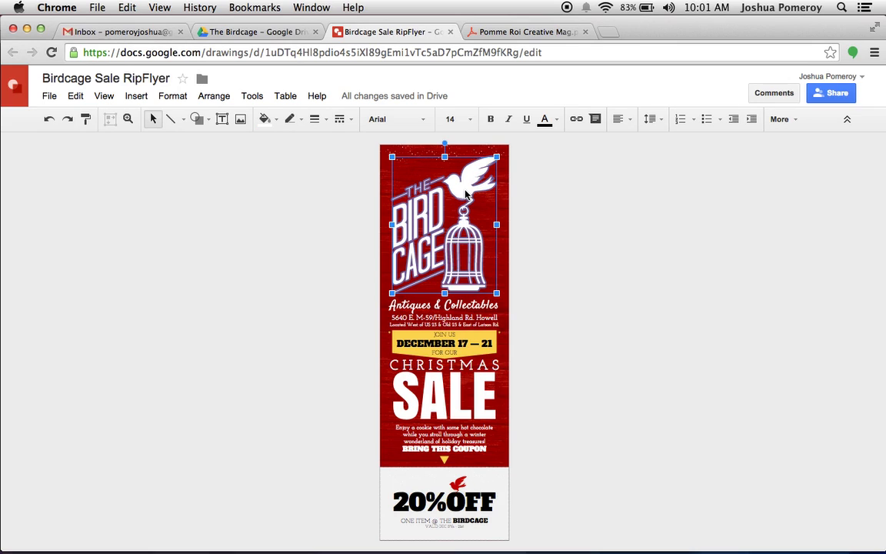
{"action": "left_click", "coordinate": [506, 473]}
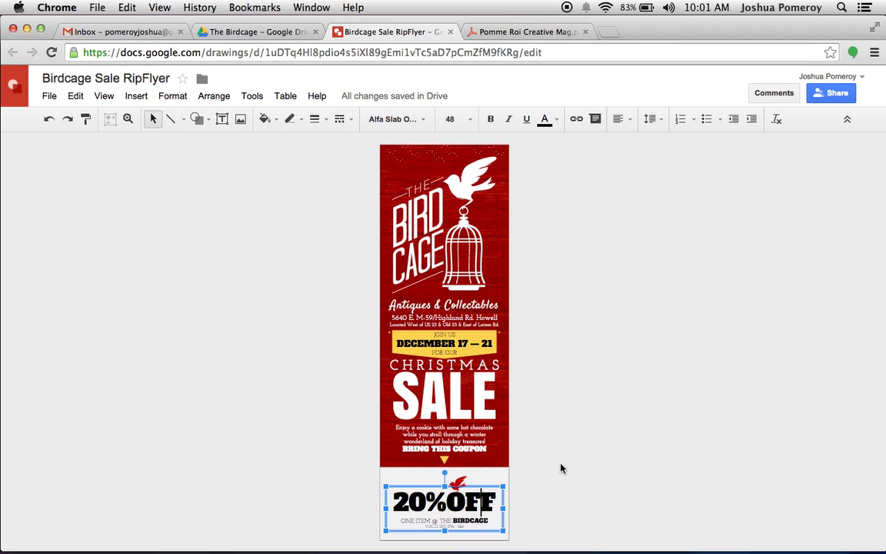
{"action": "left_click", "coordinate": [570, 457]}
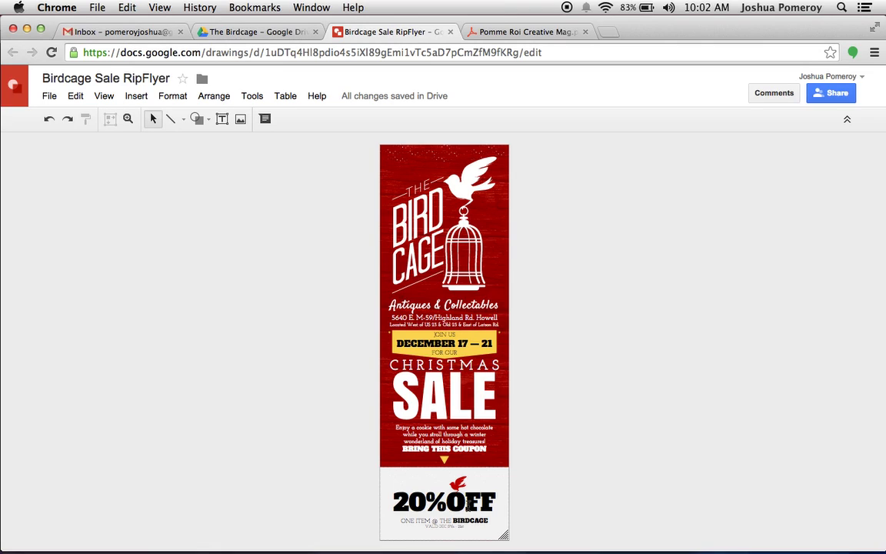
{"action": "left_click", "coordinate": [50, 97]}
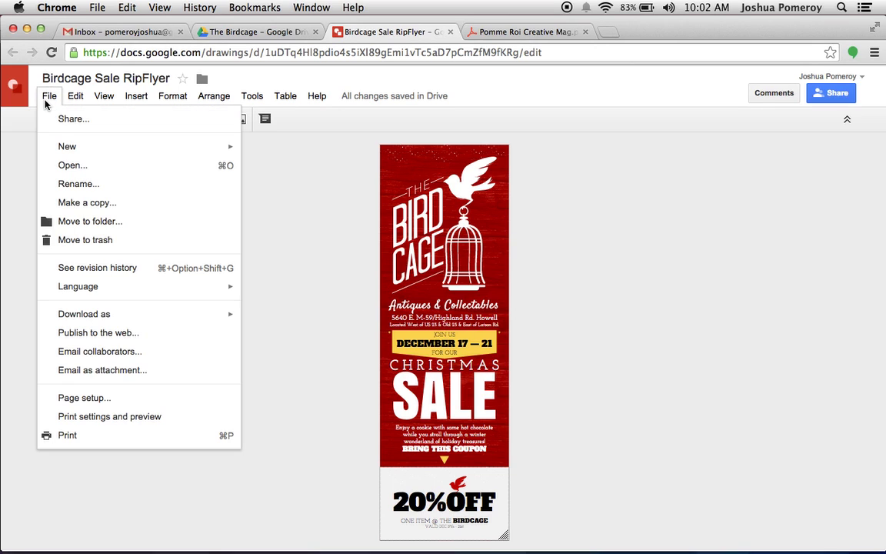
{"action": "left_click", "coordinate": [78, 400]}
{"action": "left_click", "coordinate": [400, 293]}
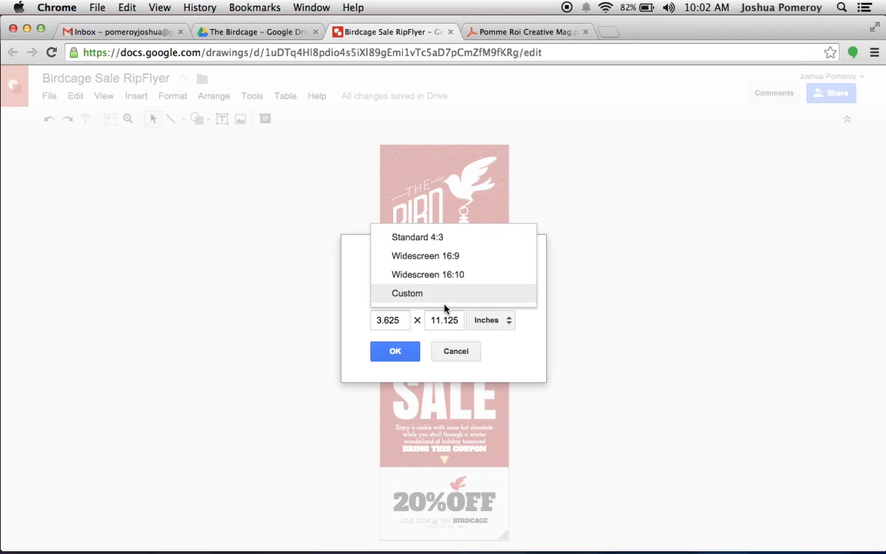
{"action": "left_click", "coordinate": [412, 295]}
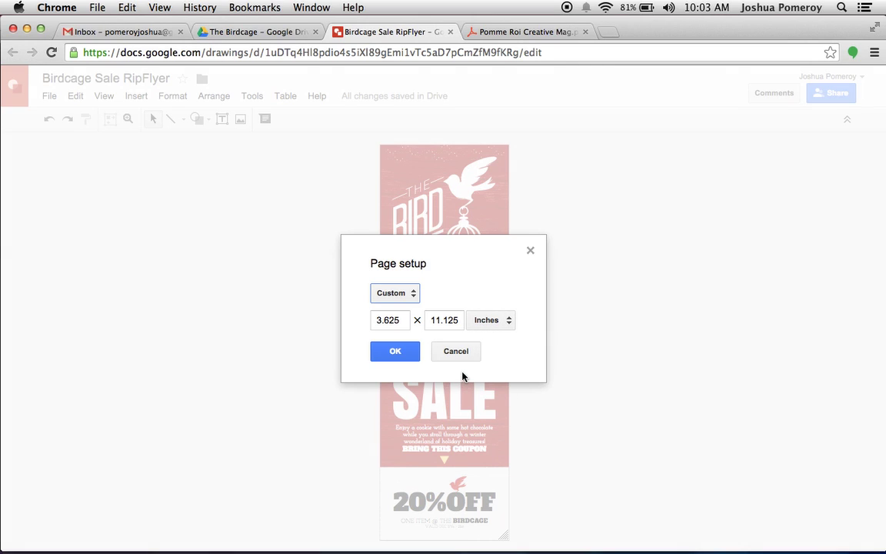
{"action": "left_click", "coordinate": [456, 352]}
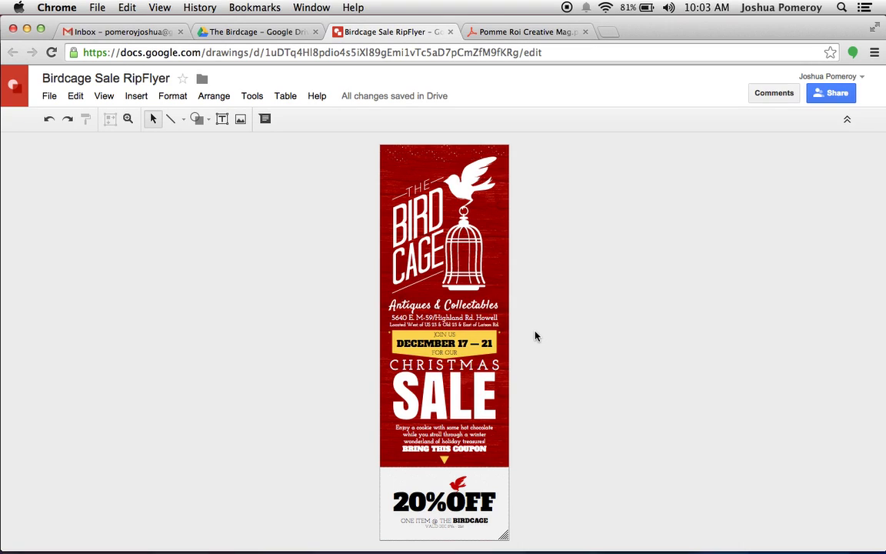
Zoom into the top of the flyer with a Zoom tool box
{"action": "left_click", "coordinate": [126, 119]}
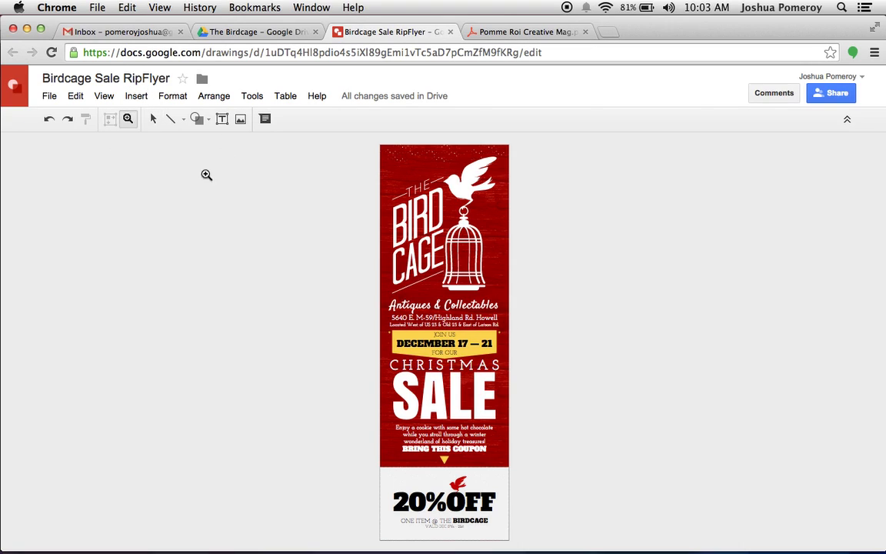
{"action": "left_click_drag", "start_coordinate": [364, 173], "coordinate": [554, 281]}
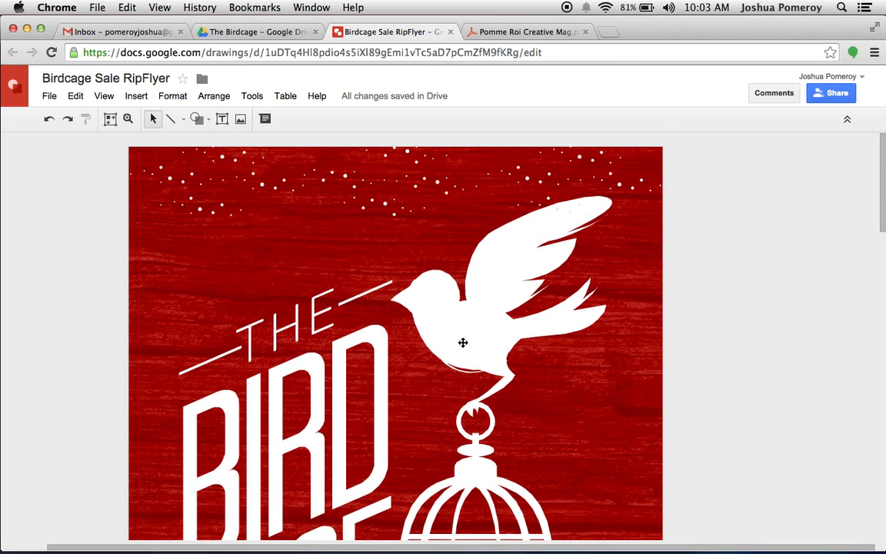
{"action": "scroll", "coordinate": [462, 342], "scroll_direction": "down", "scroll_amount": 5}
{"action": "scroll", "coordinate": [463, 343], "scroll_direction": "up", "scroll_amount": 4}
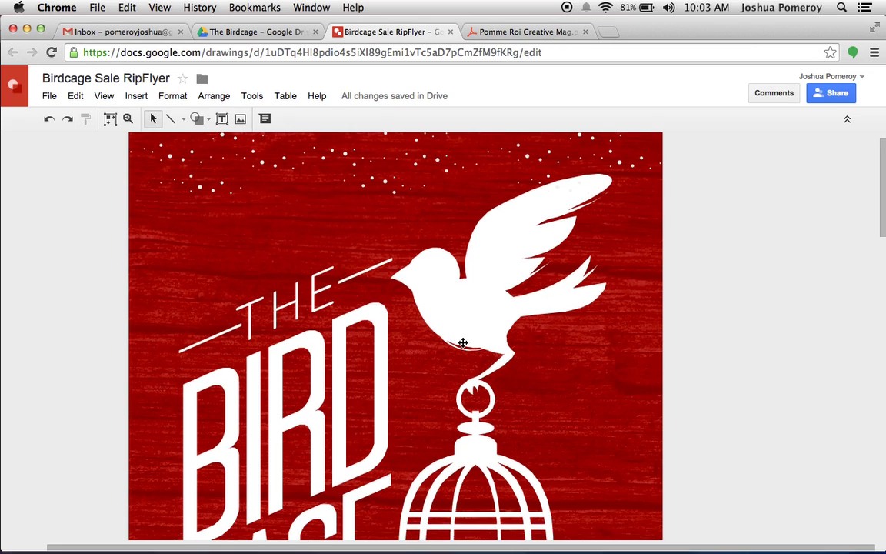
Scroll down to the 20%OFF coupon valid Dec 17th–21st
{"action": "scroll", "coordinate": [168, 243], "scroll_direction": "down", "scroll_amount": 5}
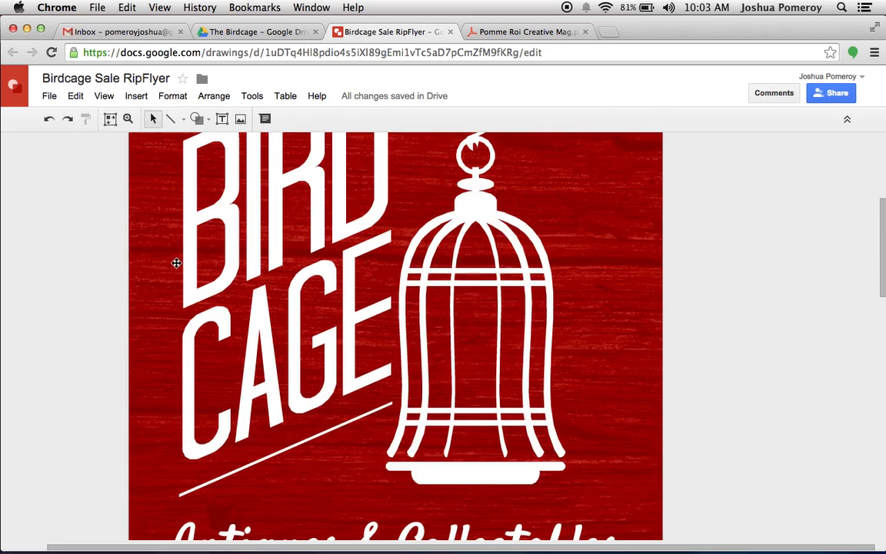
{"action": "scroll", "coordinate": [176, 263], "scroll_direction": "down", "scroll_amount": 5}
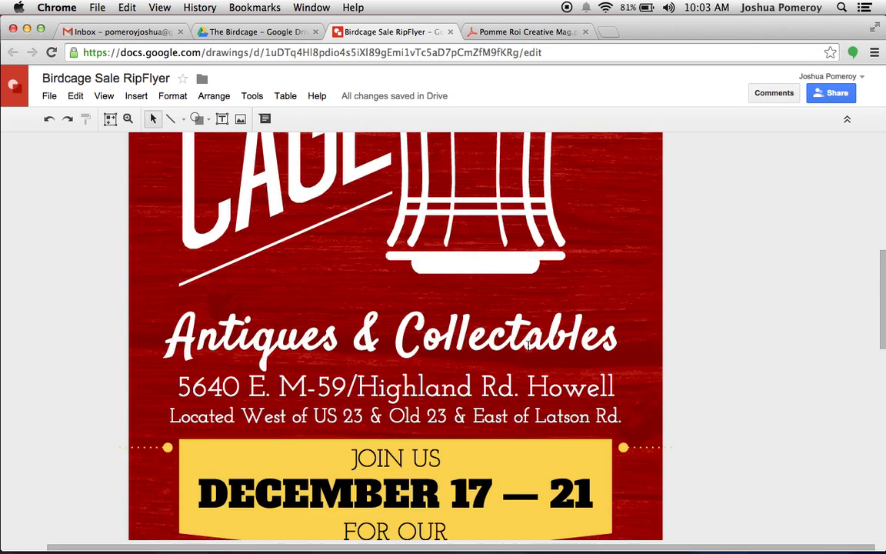
{"action": "scroll", "coordinate": [570, 331], "scroll_direction": "down", "scroll_amount": 2}
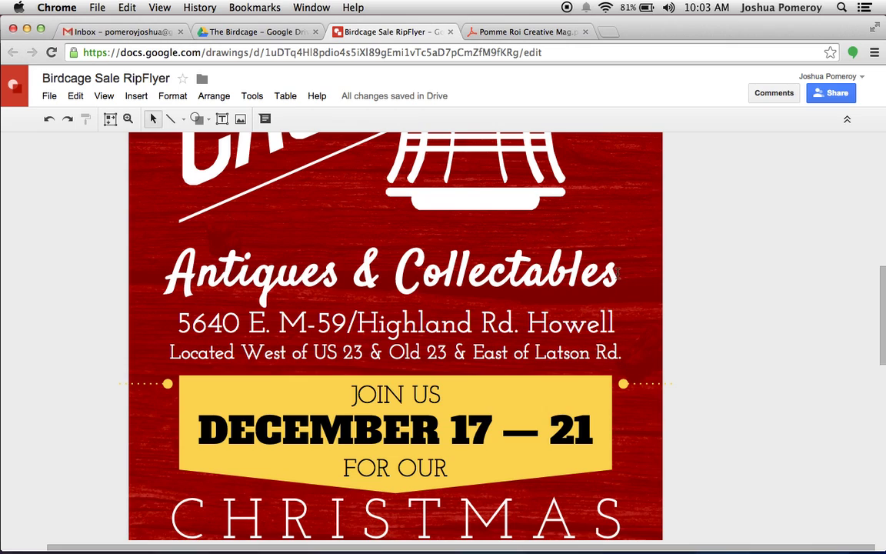
{"action": "scroll", "coordinate": [638, 300], "scroll_direction": "down", "scroll_amount": 1}
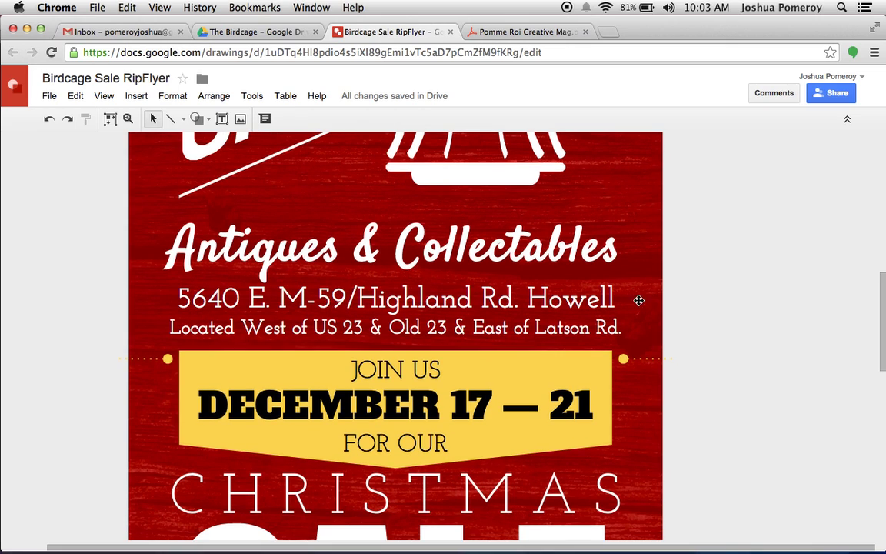
{"action": "scroll", "coordinate": [637, 303], "scroll_direction": "down", "scroll_amount": 2}
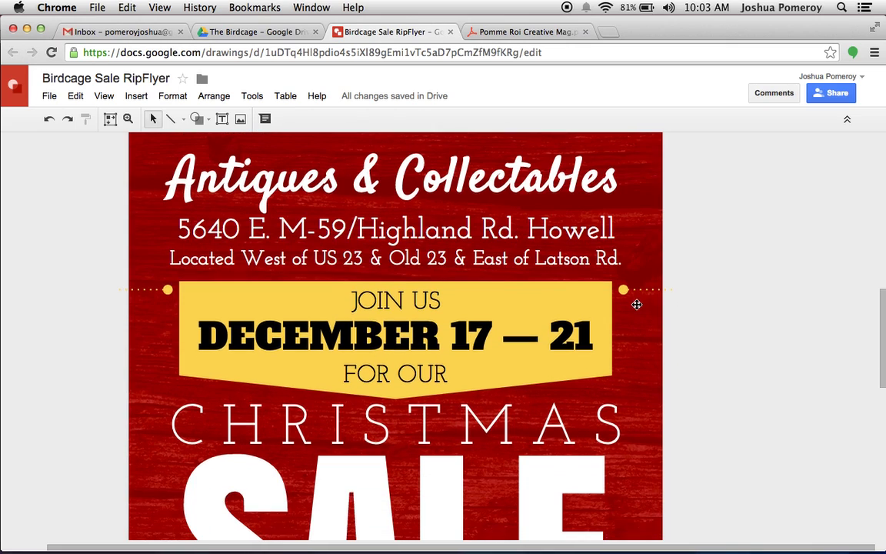
{"action": "scroll", "coordinate": [637, 304], "scroll_direction": "down", "scroll_amount": 6}
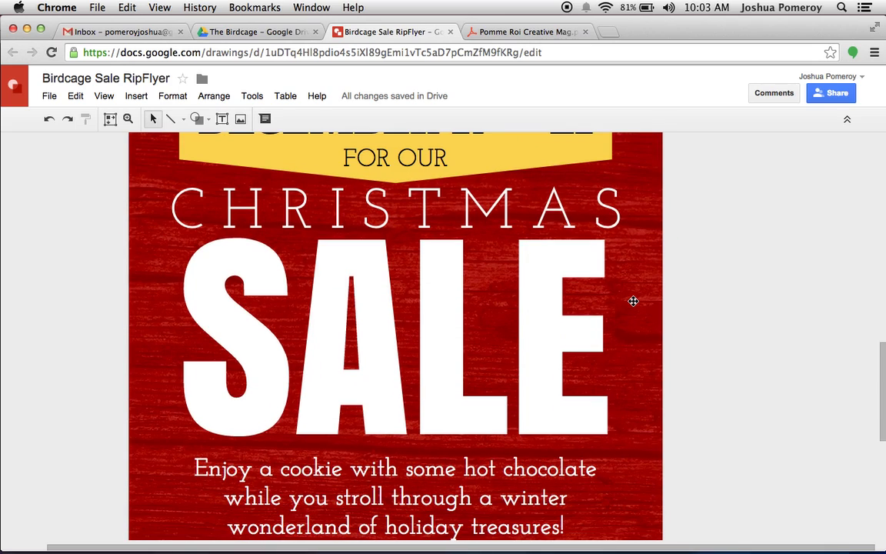
{"action": "scroll", "coordinate": [632, 299], "scroll_direction": "down", "scroll_amount": 4}
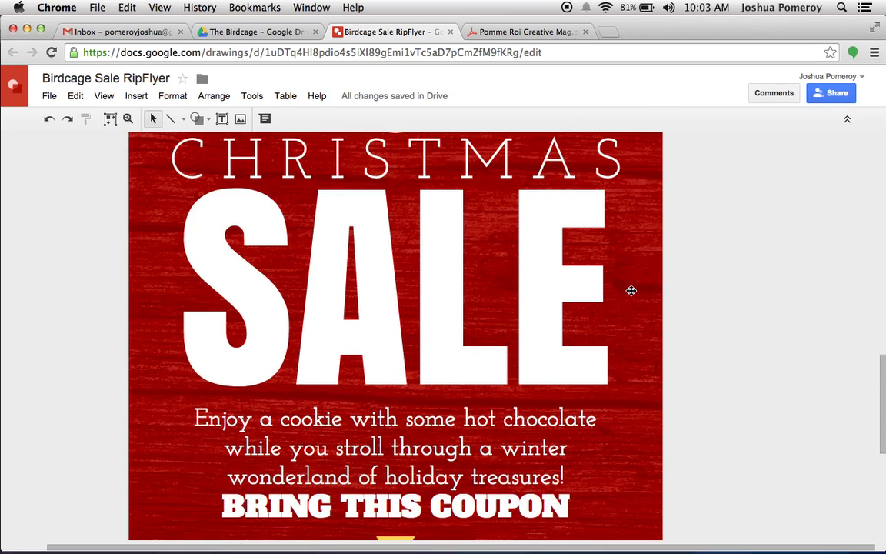
{"action": "scroll", "coordinate": [631, 291], "scroll_direction": "down", "scroll_amount": 7}
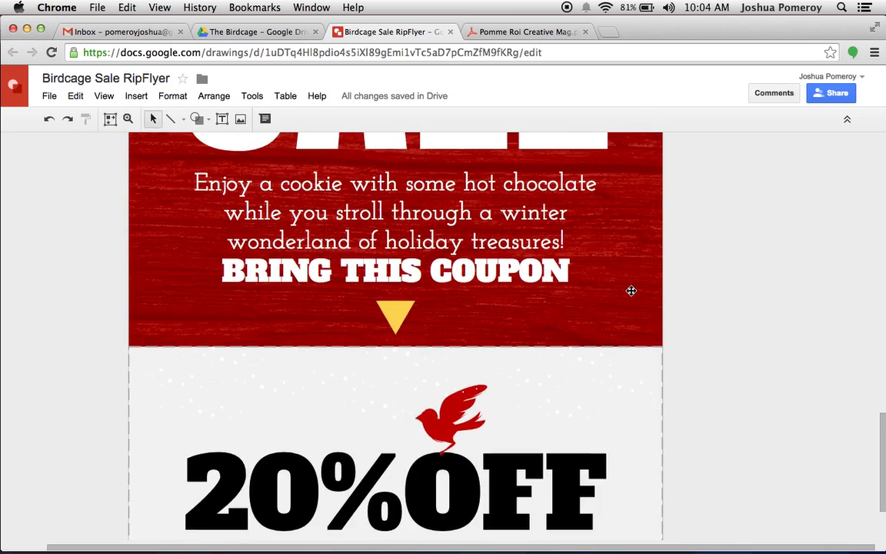
{"action": "scroll", "coordinate": [631, 290], "scroll_direction": "down", "scroll_amount": 1}
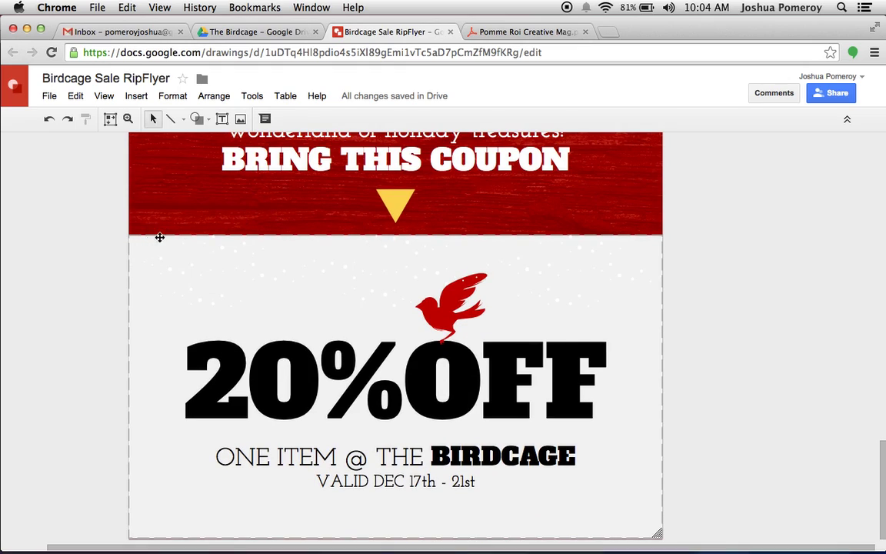
{"action": "left_click", "coordinate": [645, 399]}
{"action": "left_click", "coordinate": [663, 301]}
{"action": "left_click", "coordinate": [655, 454]}
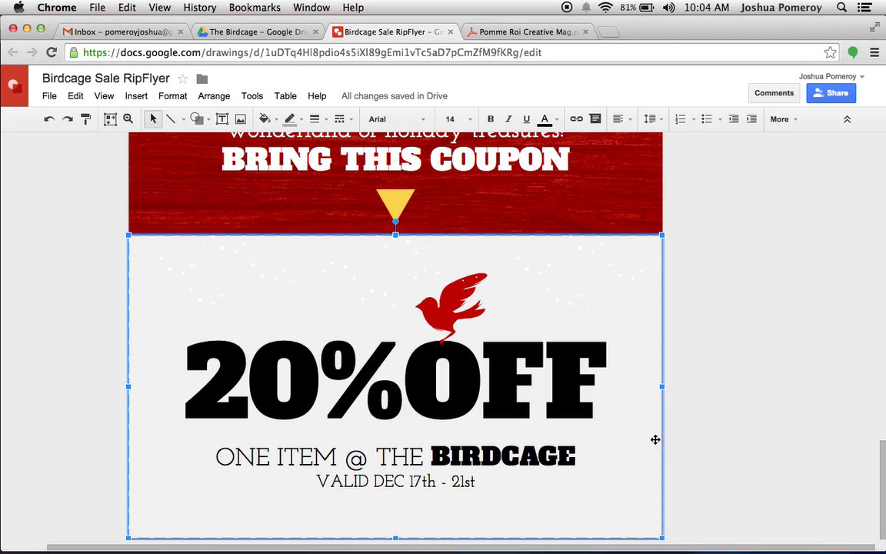
{"action": "left_click", "coordinate": [729, 428]}
{"action": "scroll", "coordinate": [633, 426], "scroll_direction": "up", "scroll_amount": 3}
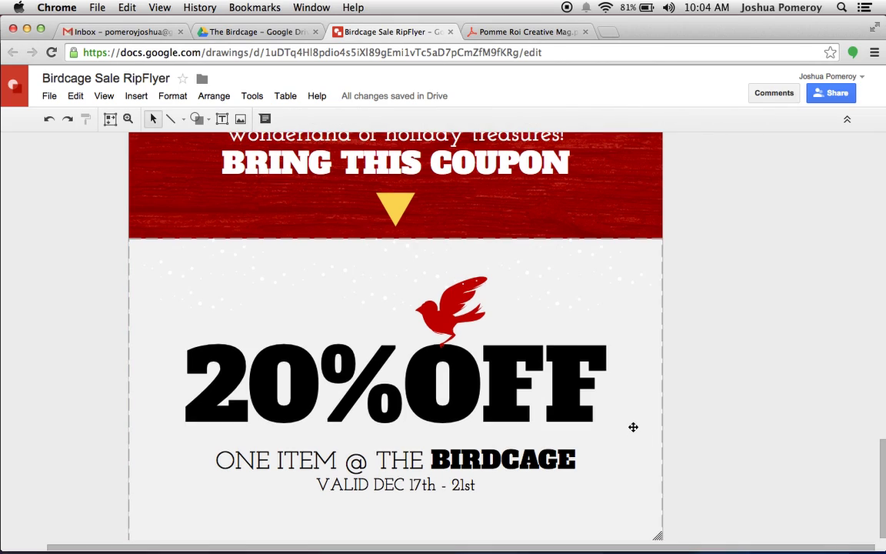
{"action": "left_click", "coordinate": [617, 377]}
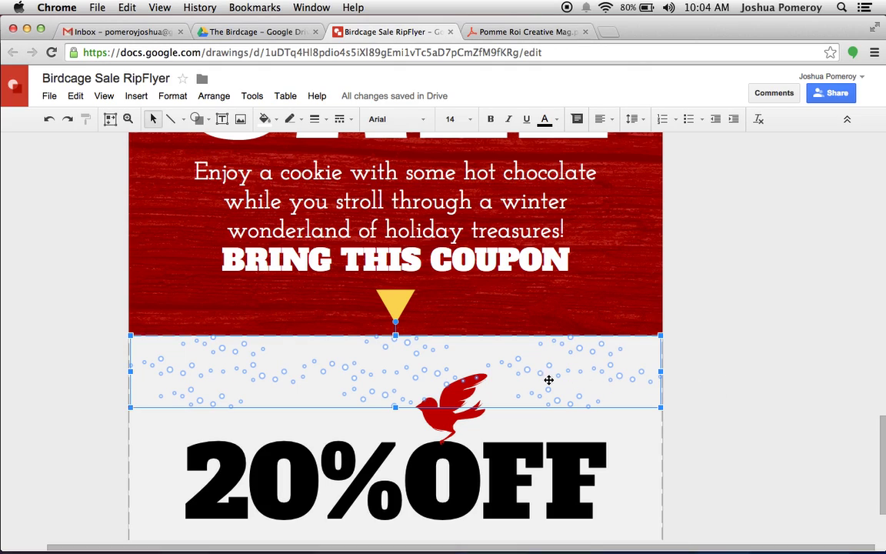
{"action": "left_click_drag", "start_coordinate": [548, 379], "coordinate": [578, 416]}
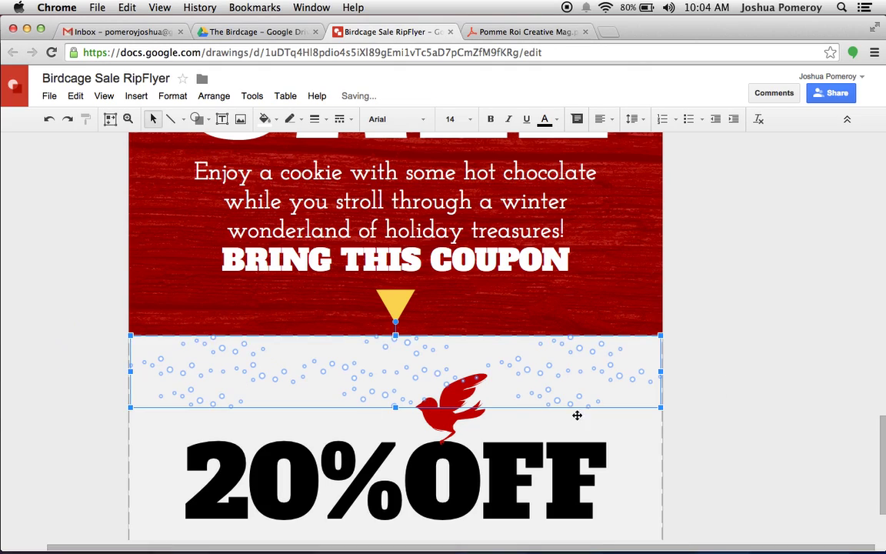
{"action": "left_click", "coordinate": [398, 307]}
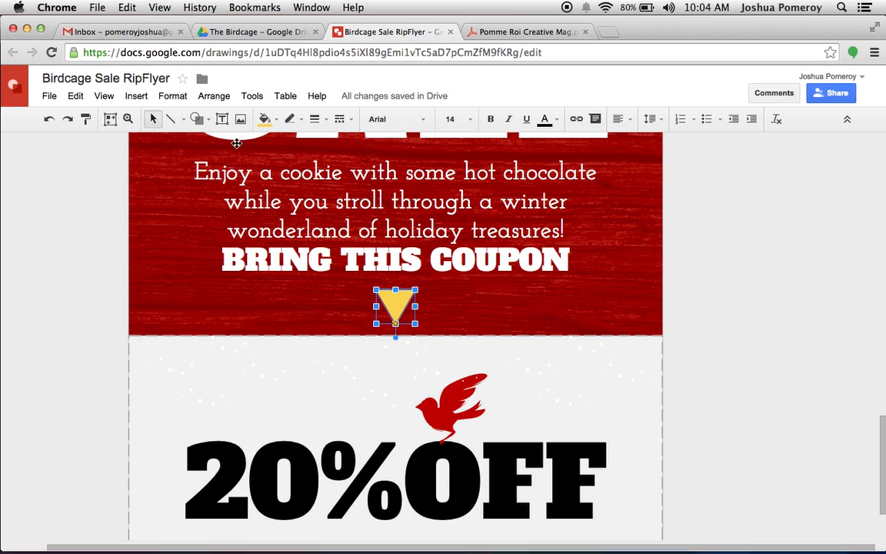
{"action": "left_click", "coordinate": [197, 118]}
{"action": "mouse_move", "coordinate": [224, 150]}
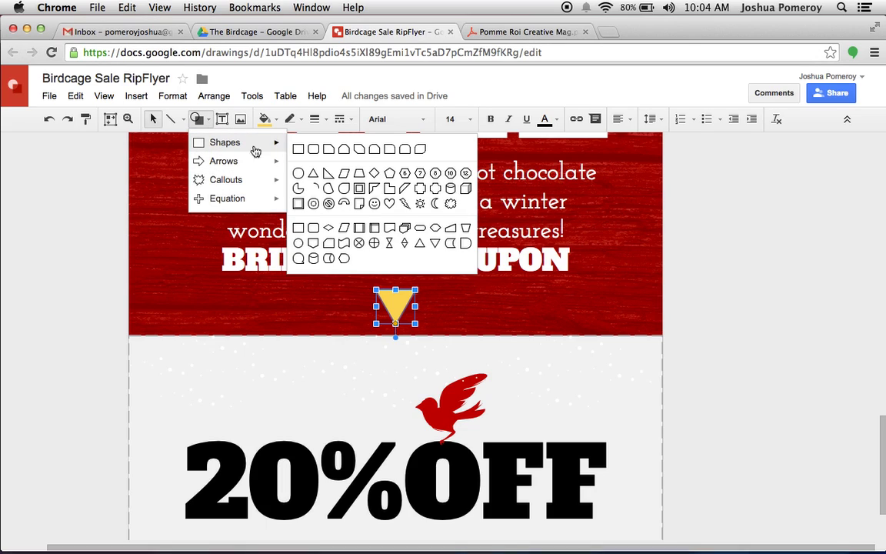
{"action": "left_click", "coordinate": [754, 385]}
{"action": "scroll", "coordinate": [716, 381], "scroll_direction": "up", "scroll_amount": 1}
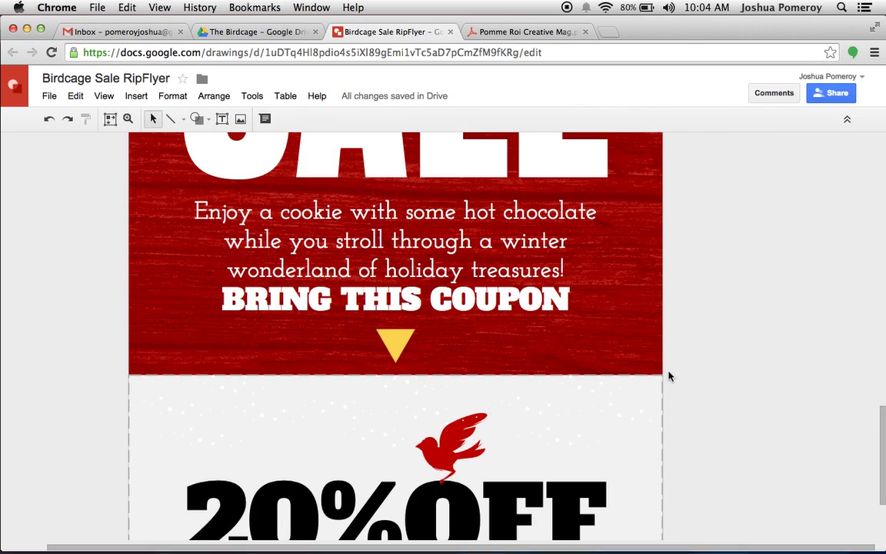
{"action": "left_click", "coordinate": [517, 299]}
{"action": "scroll", "coordinate": [690, 366], "scroll_direction": "up", "scroll_amount": 10}
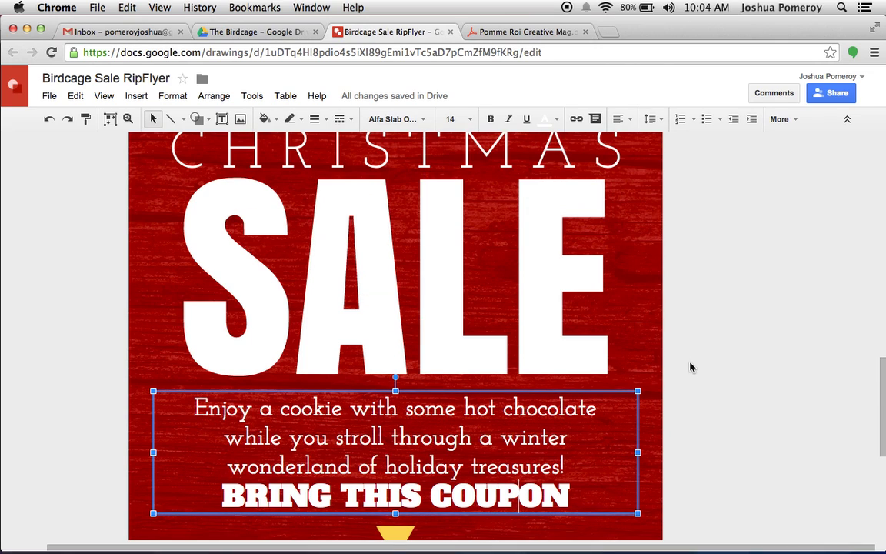
{"action": "left_click", "coordinate": [704, 378]}
{"action": "scroll", "coordinate": [704, 377], "scroll_direction": "up", "scroll_amount": 5}
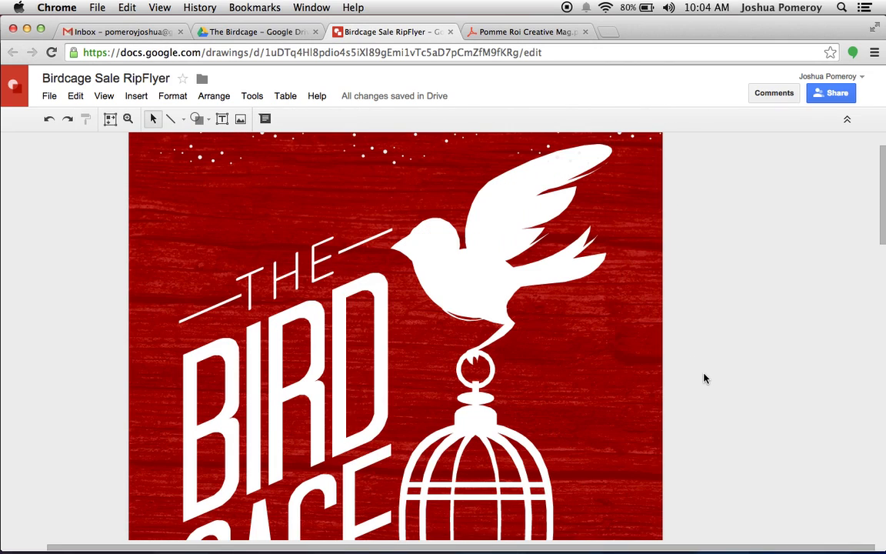
{"action": "scroll", "coordinate": [325, 371], "scroll_direction": "down", "scroll_amount": 8}
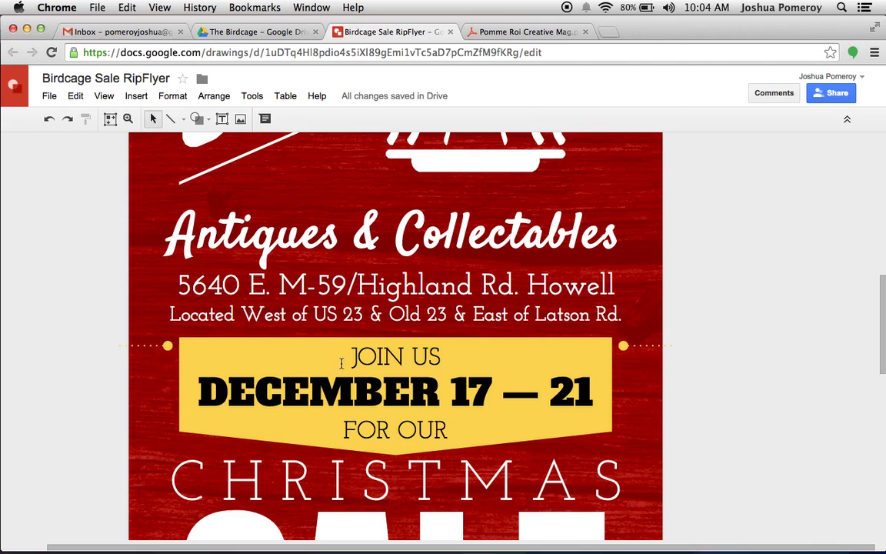
{"action": "left_click", "coordinate": [359, 344]}
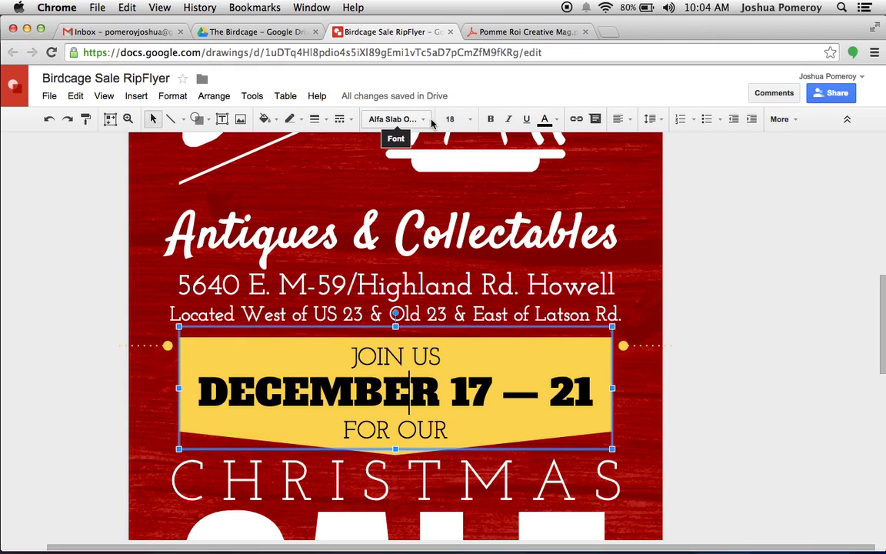
{"action": "left_click", "coordinate": [388, 119]}
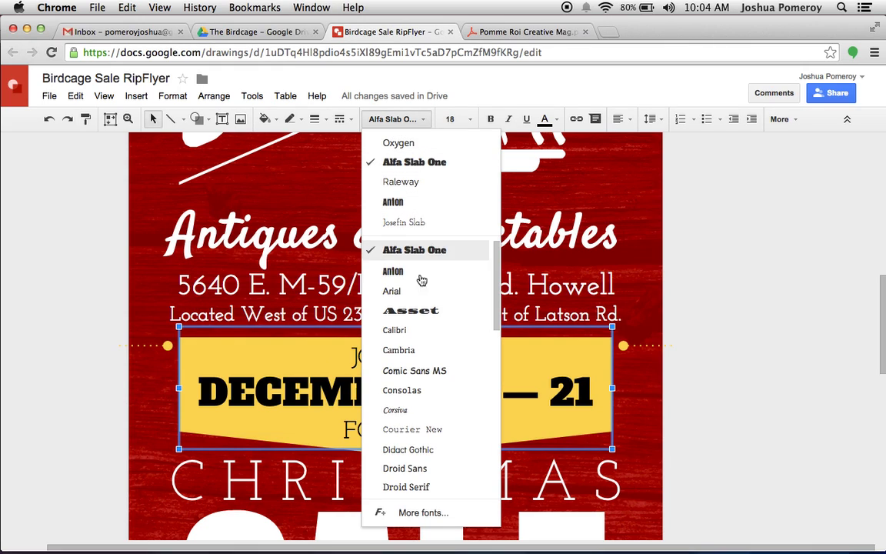
{"action": "scroll", "coordinate": [420, 297], "scroll_direction": "down", "scroll_amount": 5}
{"action": "scroll", "coordinate": [421, 296], "scroll_direction": "down", "scroll_amount": 5}
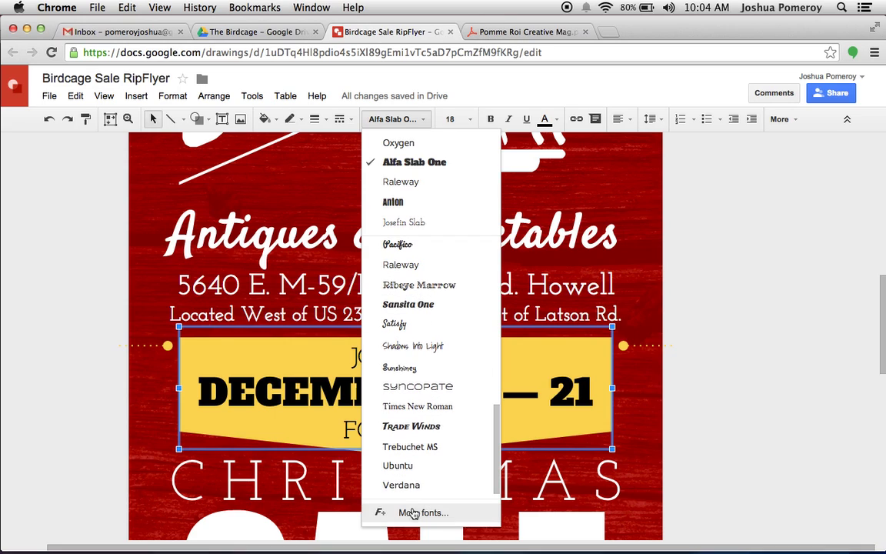
{"action": "left_click", "coordinate": [413, 513]}
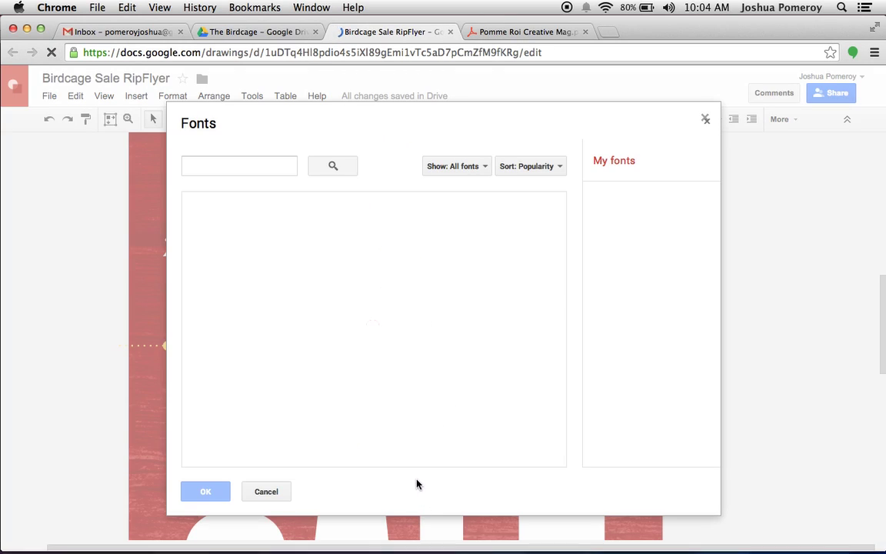
{"action": "scroll", "coordinate": [370, 260], "scroll_direction": "down", "scroll_amount": 3}
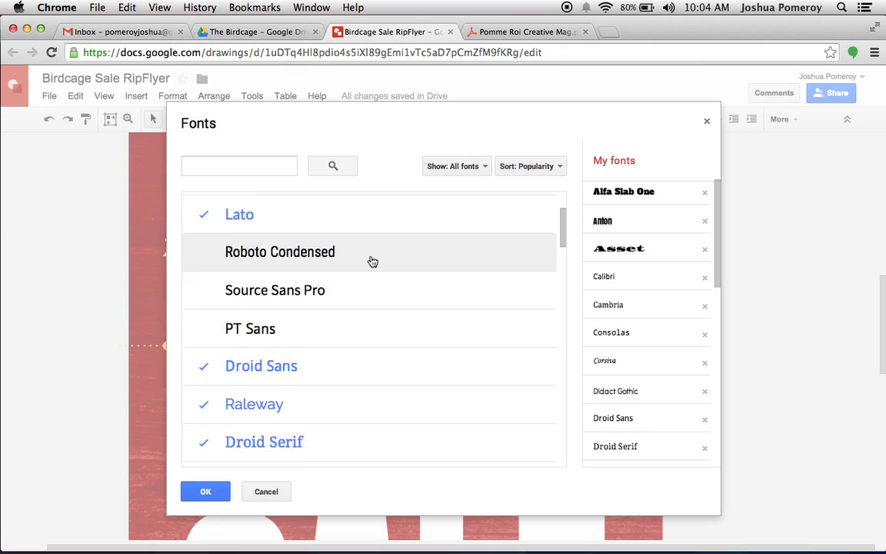
{"action": "scroll", "coordinate": [372, 260], "scroll_direction": "down", "scroll_amount": 10}
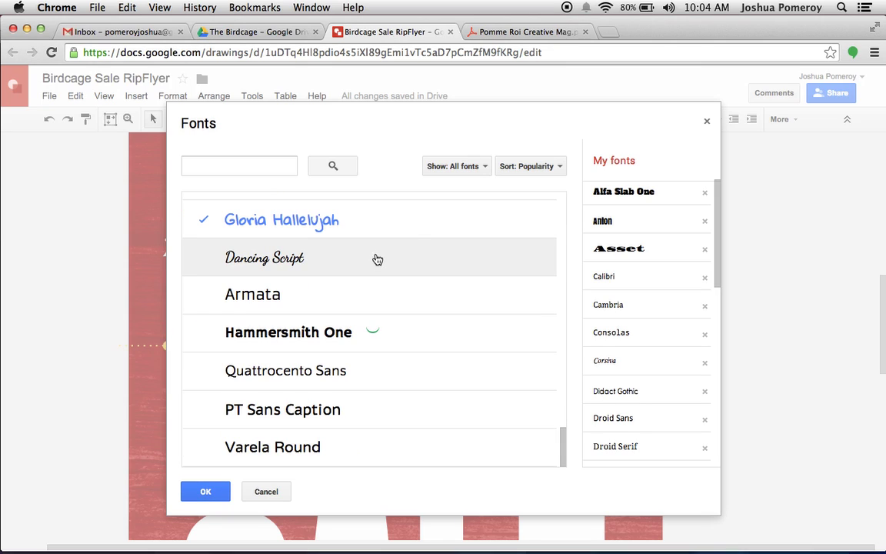
{"action": "scroll", "coordinate": [377, 260], "scroll_direction": "down", "scroll_amount": 5}
{"action": "left_click", "coordinate": [558, 168]}
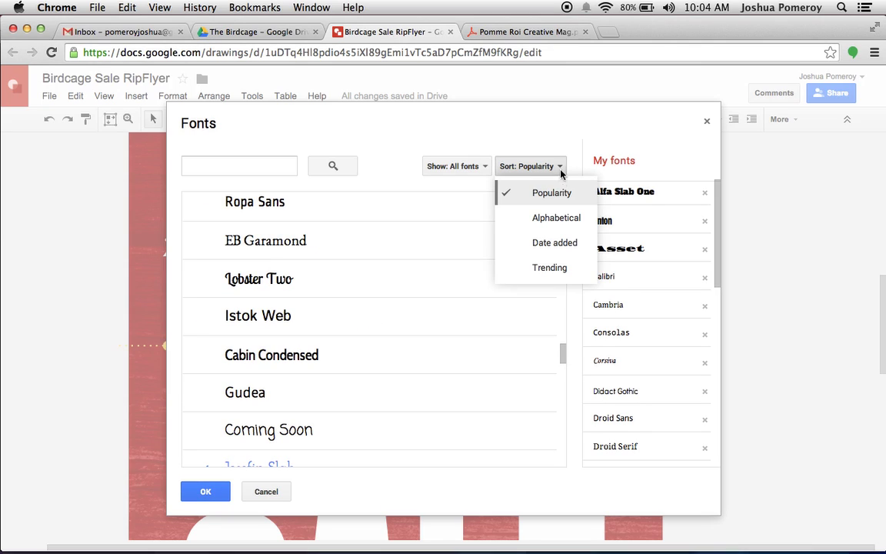
{"action": "left_click", "coordinate": [496, 140]}
{"action": "left_click", "coordinate": [234, 165]}
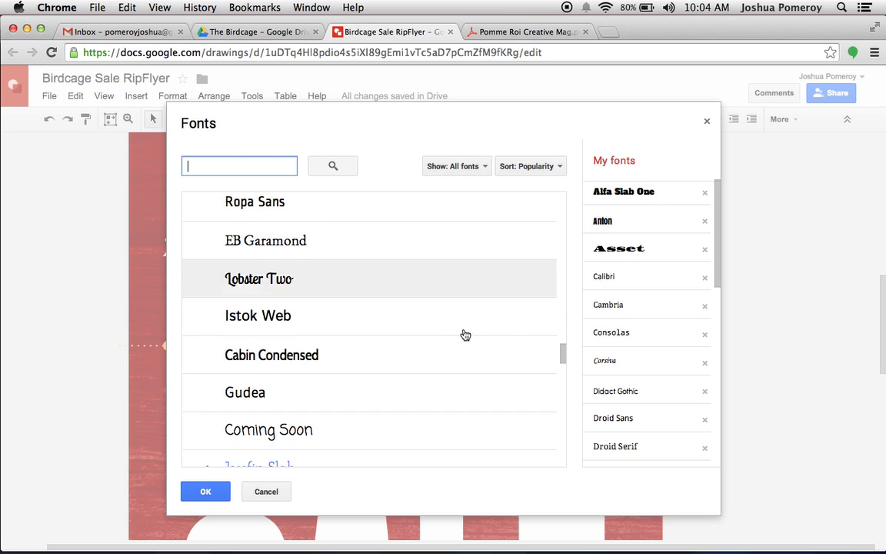
{"action": "scroll", "coordinate": [465, 335], "scroll_direction": "down", "scroll_amount": 15}
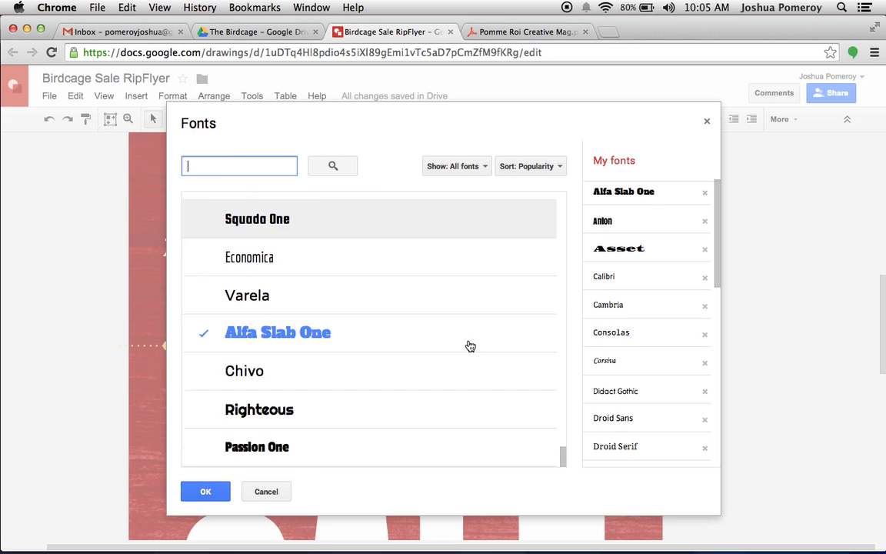
{"action": "scroll", "coordinate": [470, 346], "scroll_direction": "down", "scroll_amount": 12}
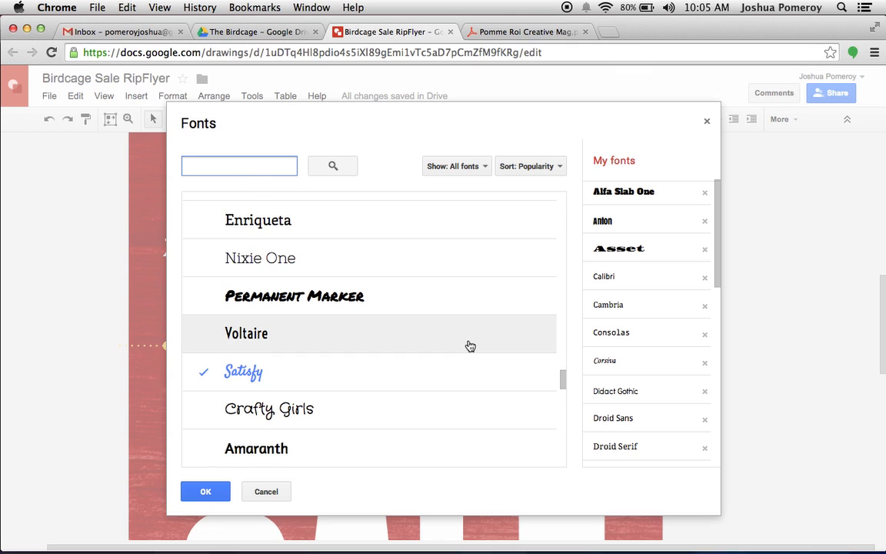
{"action": "scroll", "coordinate": [470, 346], "scroll_direction": "down", "scroll_amount": 6}
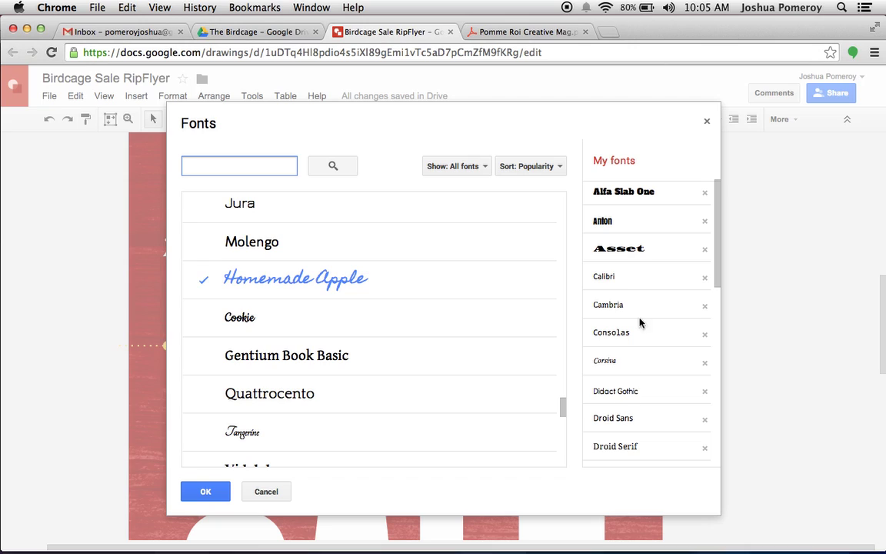
{"action": "scroll", "coordinate": [639, 410], "scroll_direction": "down", "scroll_amount": 2}
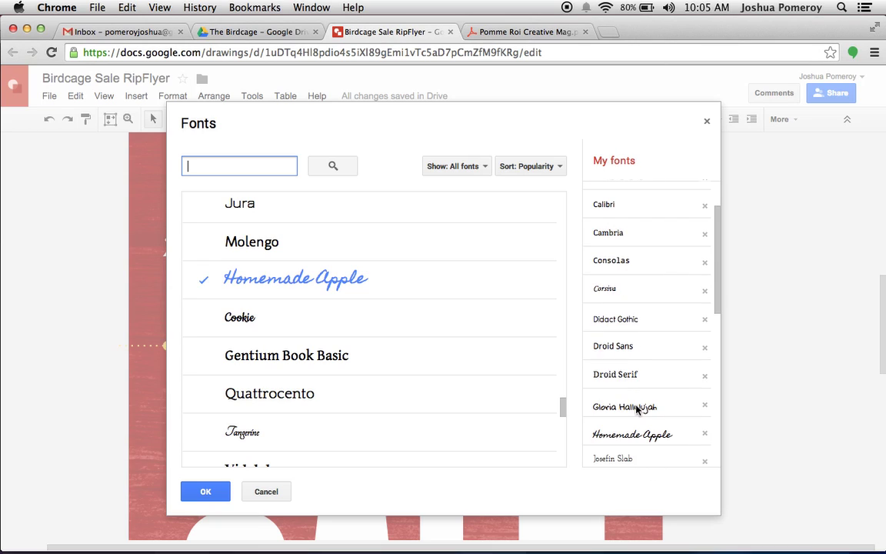
{"action": "scroll", "coordinate": [639, 410], "scroll_direction": "up", "scroll_amount": 2}
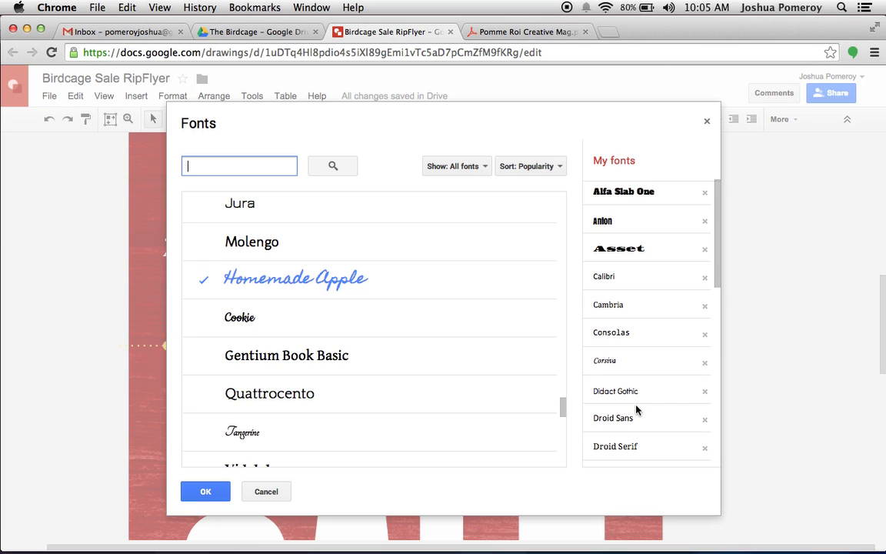
{"action": "left_click", "coordinate": [706, 122]}
{"action": "left_click", "coordinate": [745, 397]}
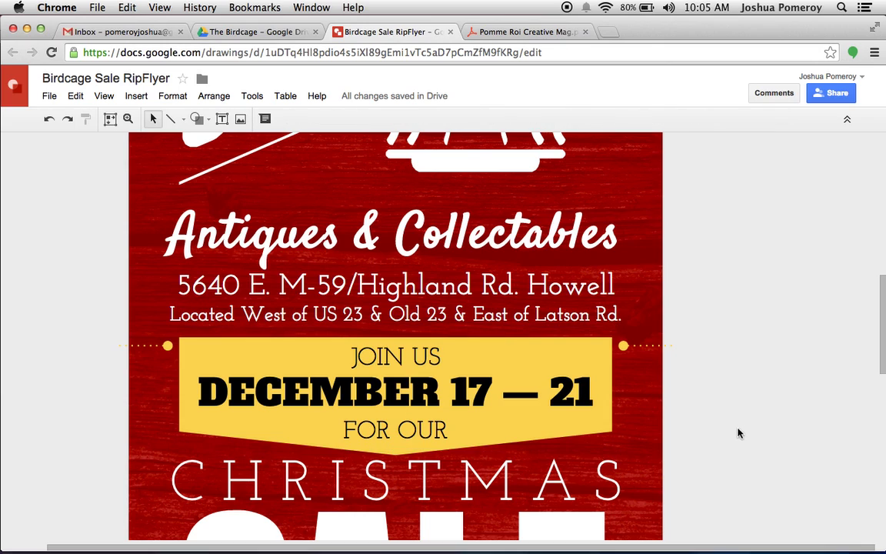
{"action": "scroll", "coordinate": [725, 442], "scroll_direction": "up", "scroll_amount": 3}
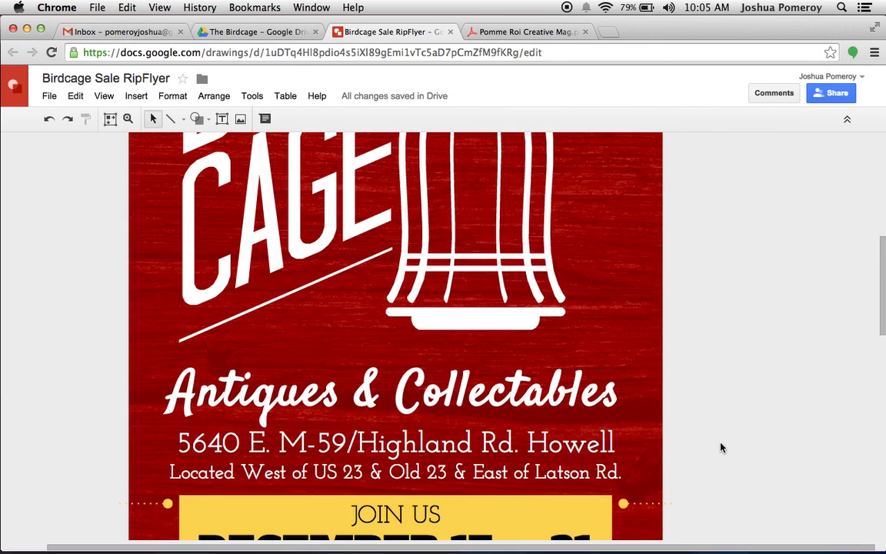
{"action": "scroll", "coordinate": [721, 447], "scroll_direction": "up", "scroll_amount": 6}
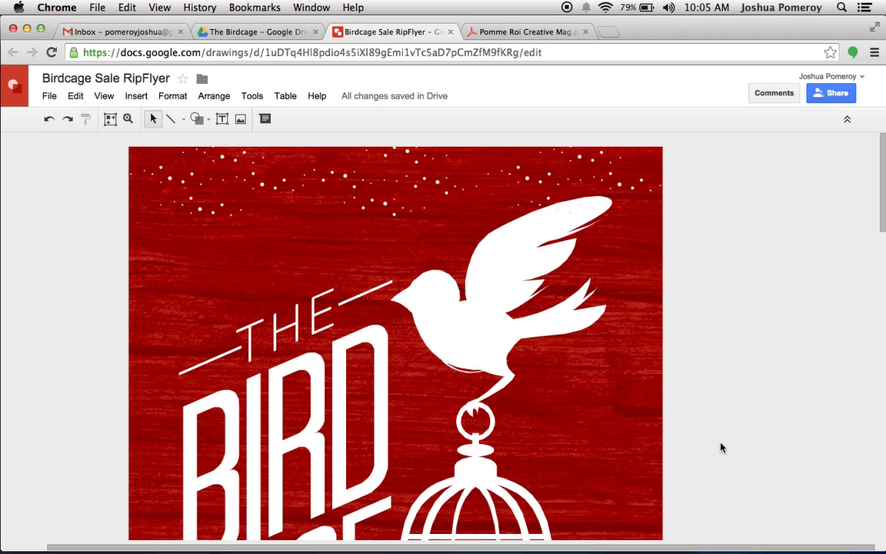
{"action": "scroll", "coordinate": [721, 447], "scroll_direction": "down", "scroll_amount": 5}
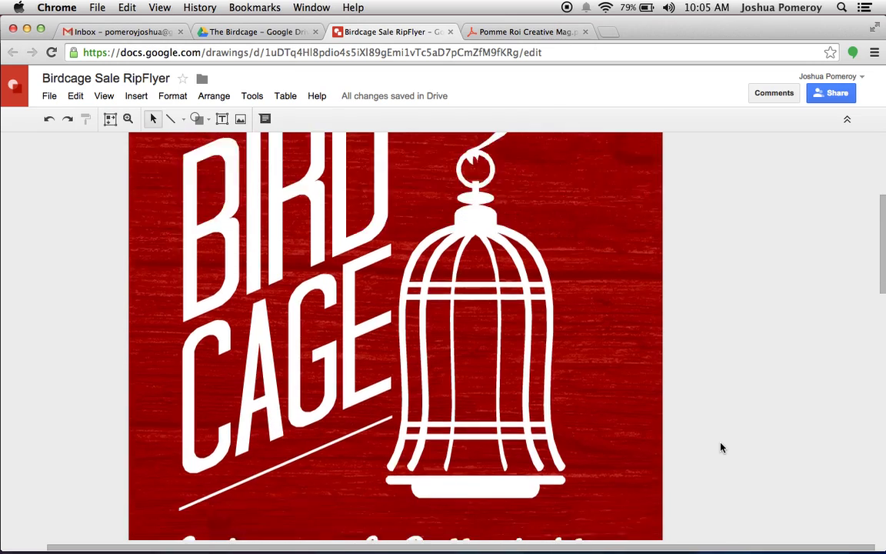
{"action": "scroll", "coordinate": [721, 447], "scroll_direction": "down", "scroll_amount": 15}
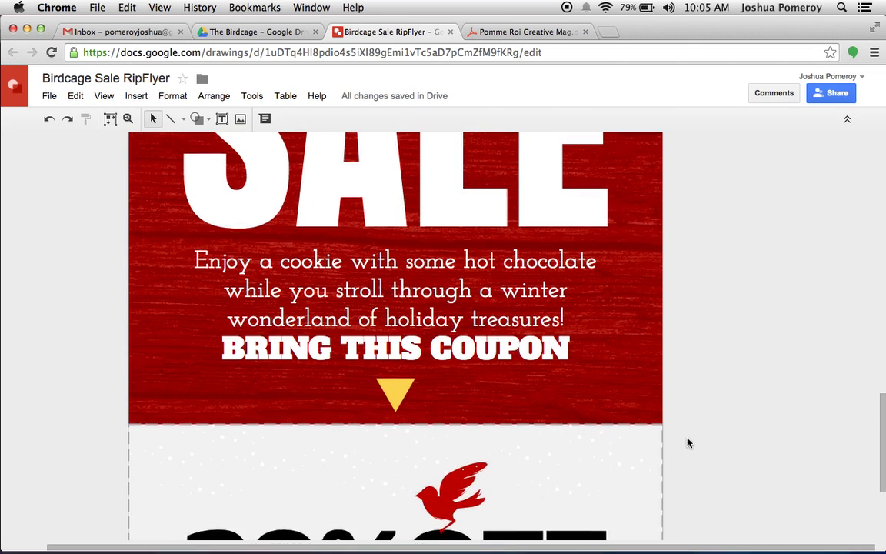
{"action": "scroll", "coordinate": [689, 442], "scroll_direction": "down", "scroll_amount": 4}
{"action": "scroll", "coordinate": [688, 443], "scroll_direction": "up", "scroll_amount": 10}
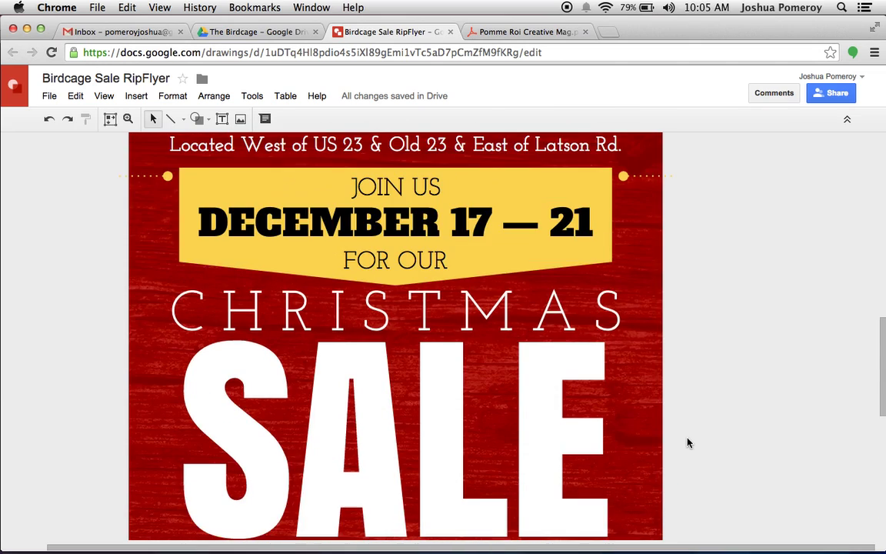
{"action": "scroll", "coordinate": [689, 442], "scroll_direction": "up", "scroll_amount": 8}
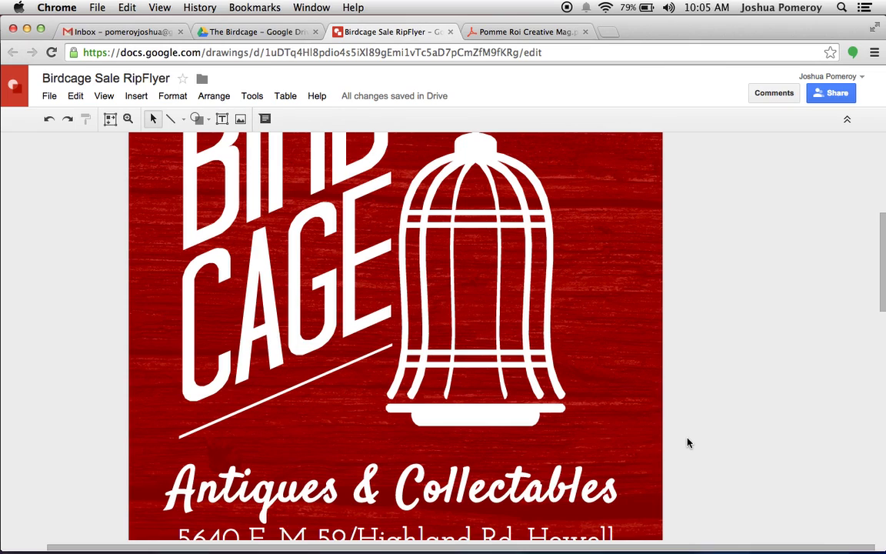
{"action": "scroll", "coordinate": [689, 442], "scroll_direction": "up", "scroll_amount": 8}
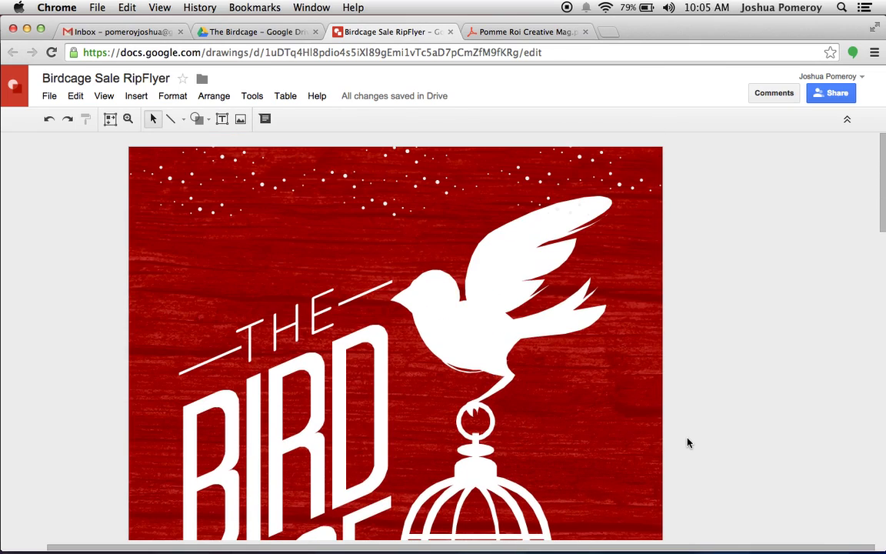
{"action": "scroll", "coordinate": [689, 443], "scroll_direction": "down", "scroll_amount": 2}
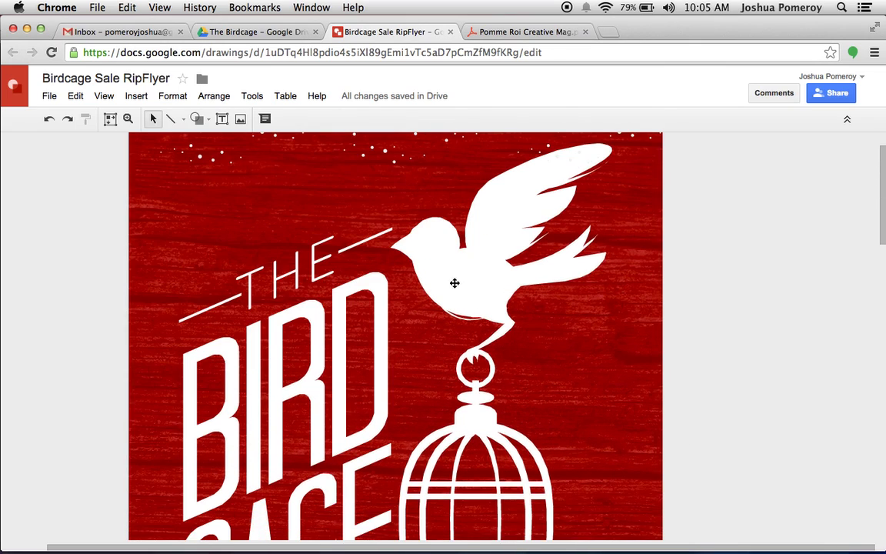
{"action": "left_click", "coordinate": [454, 287]}
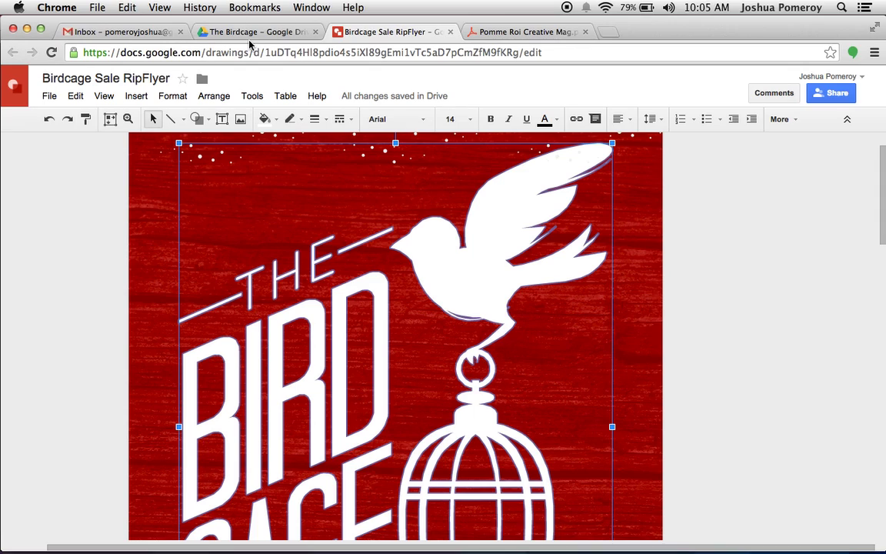
{"action": "left_click", "coordinate": [224, 33]}
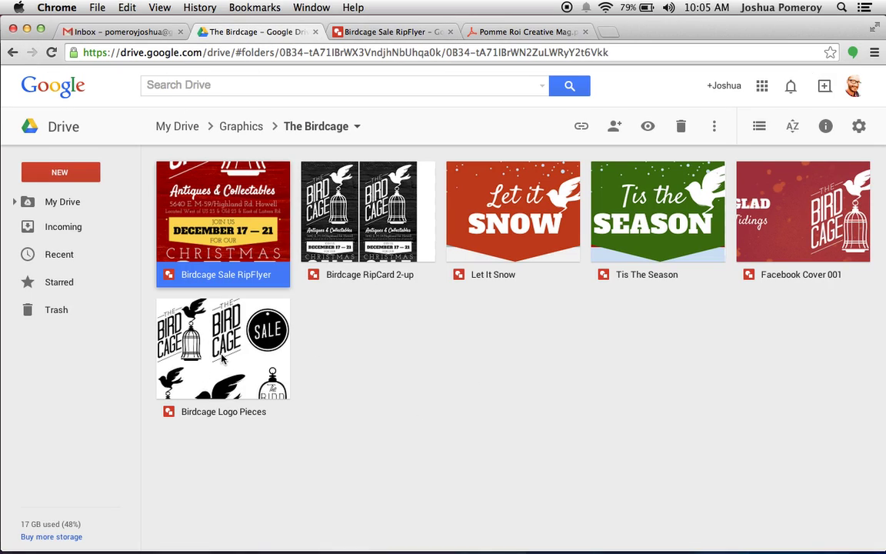
Open Birdcage Logo Pieces, the drawing with six black bird, cage and SALE pieces
{"action": "left_click", "coordinate": [220, 327]}
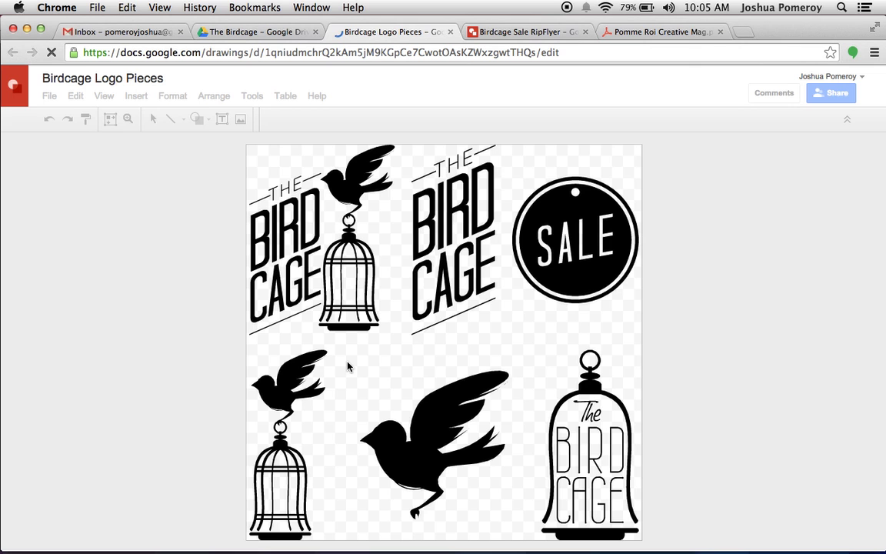
Fill the large flying bird with red from the Fill color palette
{"action": "left_click", "coordinate": [420, 443]}
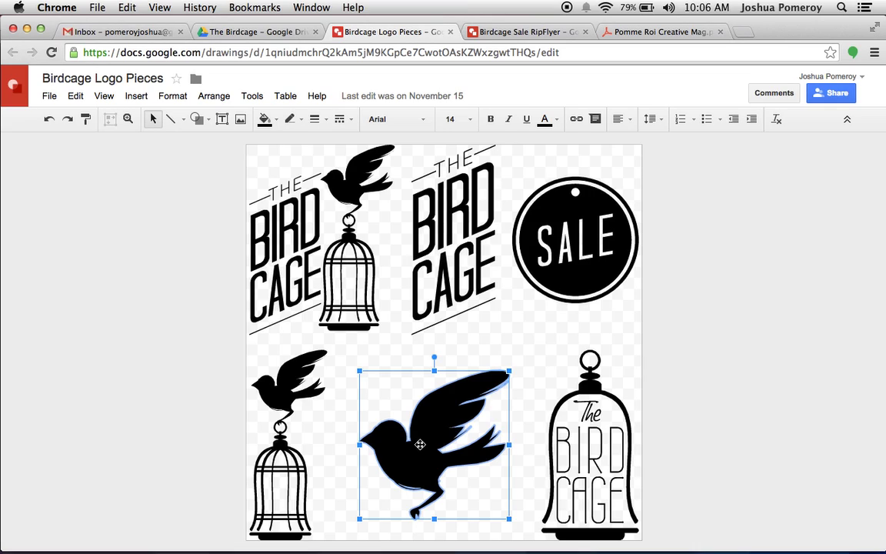
{"action": "left_click", "coordinate": [526, 246]}
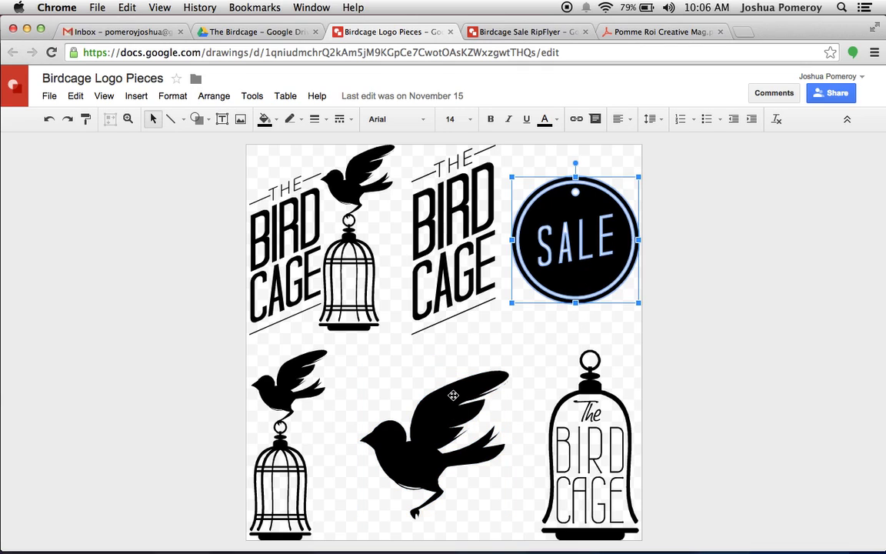
{"action": "left_click", "coordinate": [435, 430]}
{"action": "left_click", "coordinate": [264, 119]}
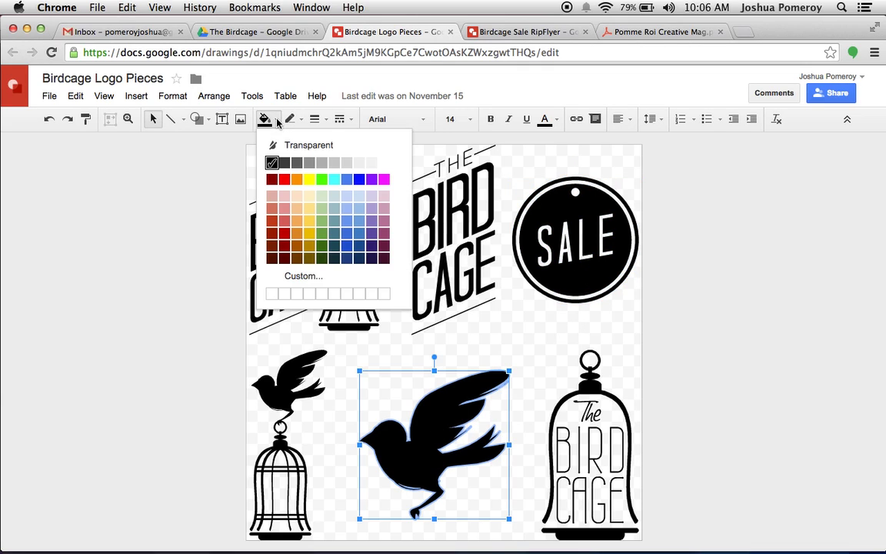
{"action": "left_click", "coordinate": [284, 232]}
{"action": "left_click", "coordinate": [616, 311]}
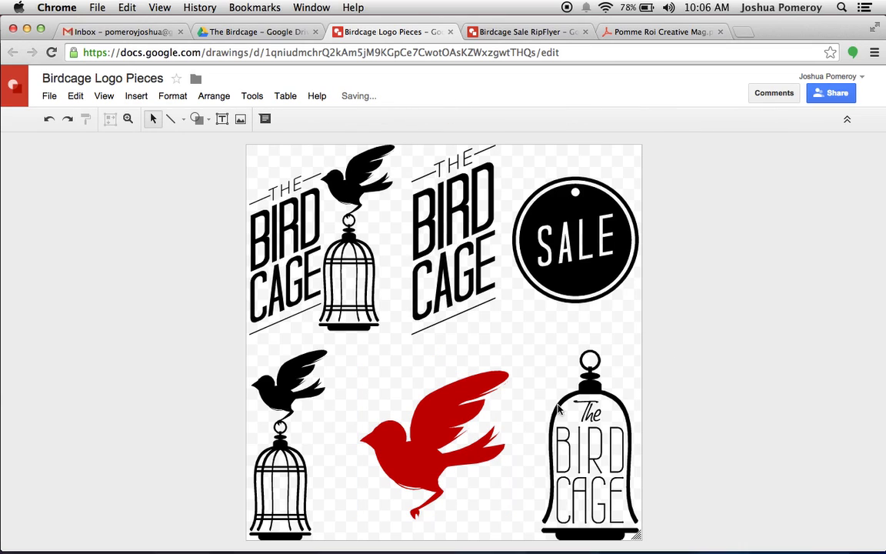
{"action": "left_click", "coordinate": [416, 474]}
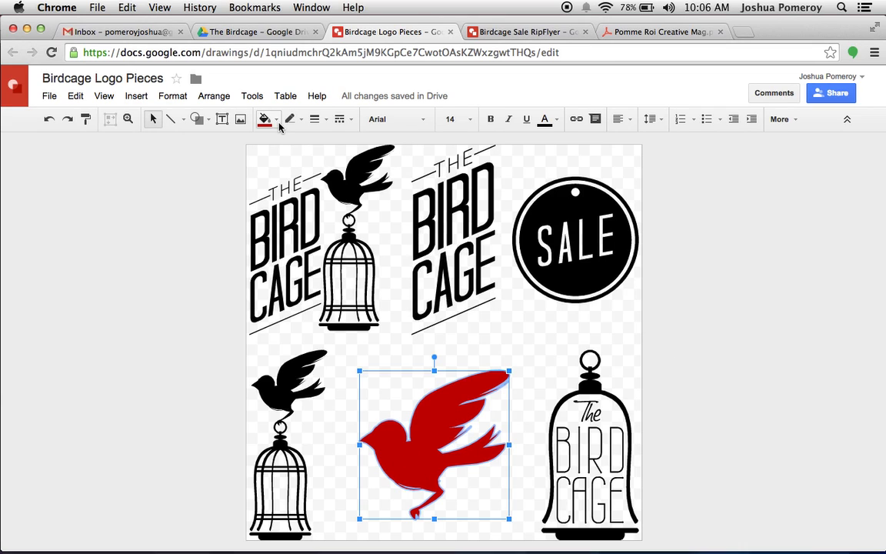
Browse the shape categories, then drag the red bird off to the left margin
{"action": "left_click", "coordinate": [208, 121]}
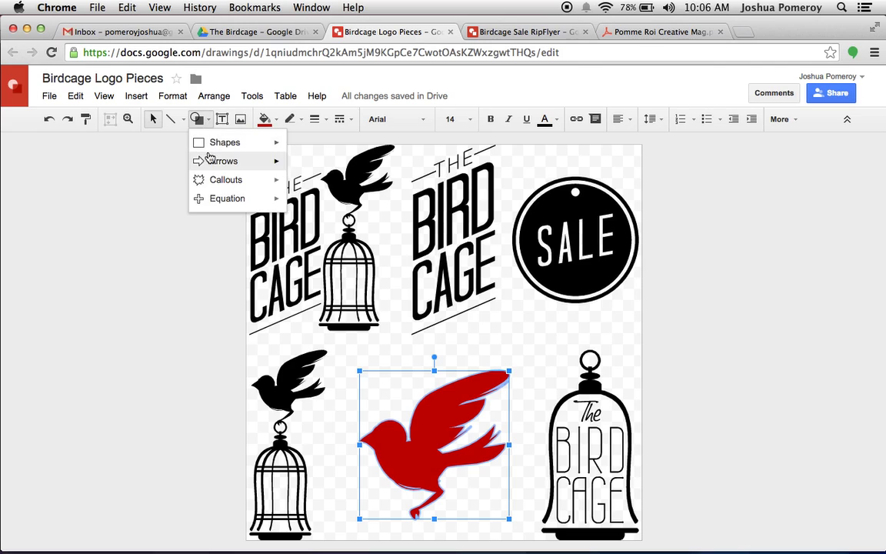
{"action": "mouse_move", "coordinate": [232, 143]}
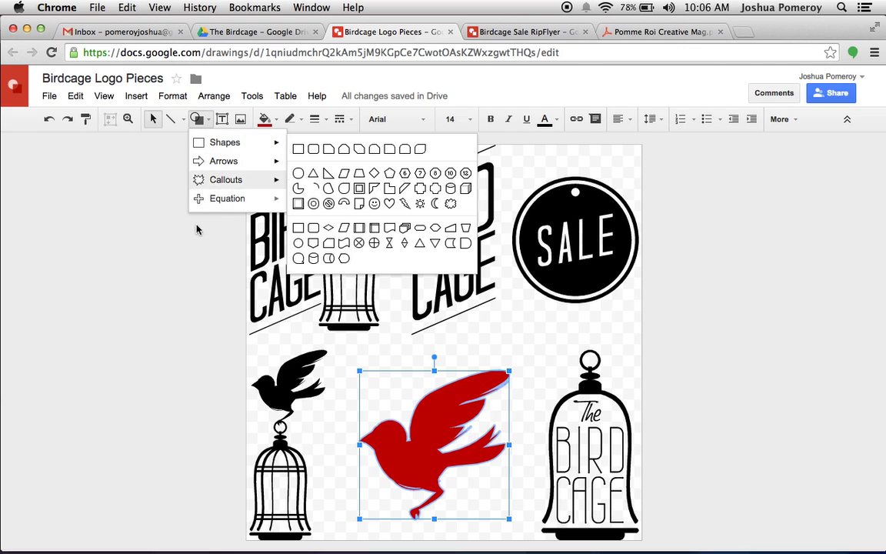
{"action": "left_click", "coordinate": [176, 307]}
{"action": "left_click", "coordinate": [441, 431]}
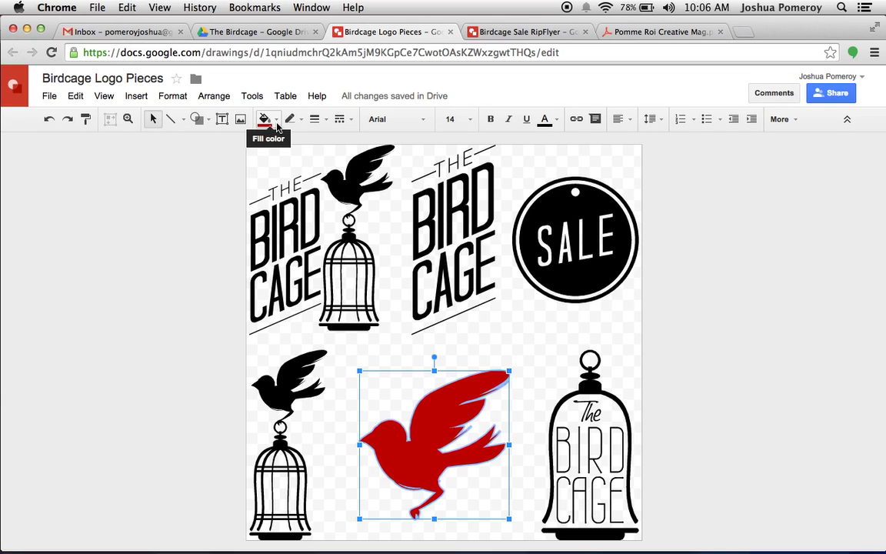
{"action": "left_click_drag", "start_coordinate": [433, 468], "coordinate": [134, 352]}
{"action": "left_click", "coordinate": [157, 386]}
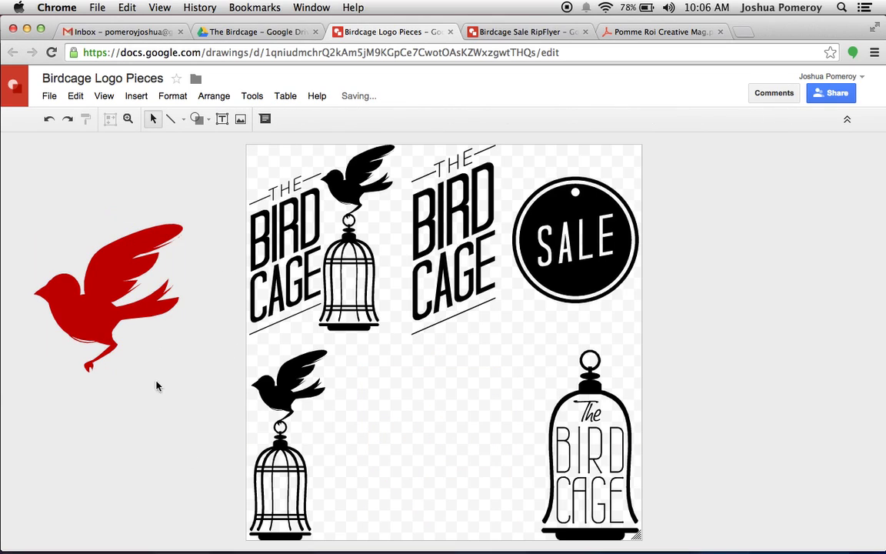
Try the red bird over the cage logos, then return it to its original spot
{"action": "left_click_drag", "start_coordinate": [101, 290], "coordinate": [144, 282]}
{"action": "left_click_drag", "start_coordinate": [207, 323], "coordinate": [450, 469]}
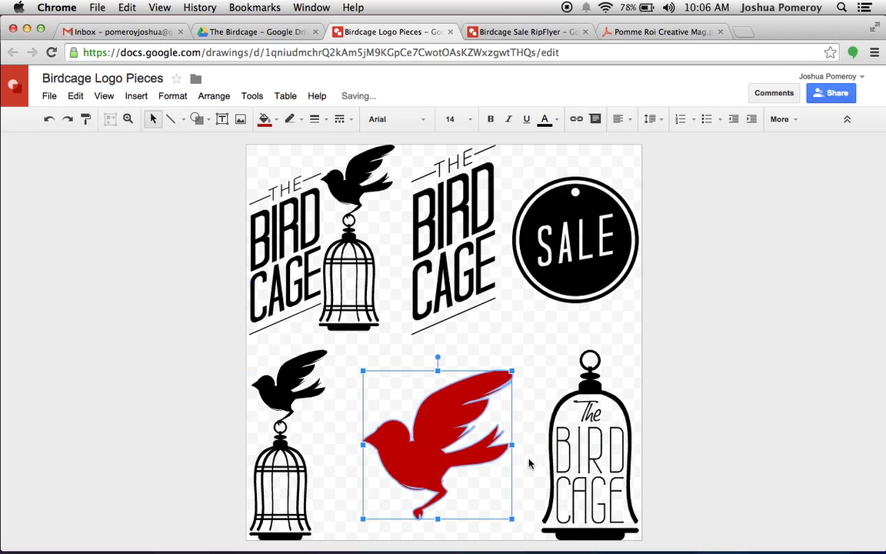
{"action": "left_click", "coordinate": [677, 423]}
{"action": "left_click_drag", "start_coordinate": [420, 440], "coordinate": [525, 423]}
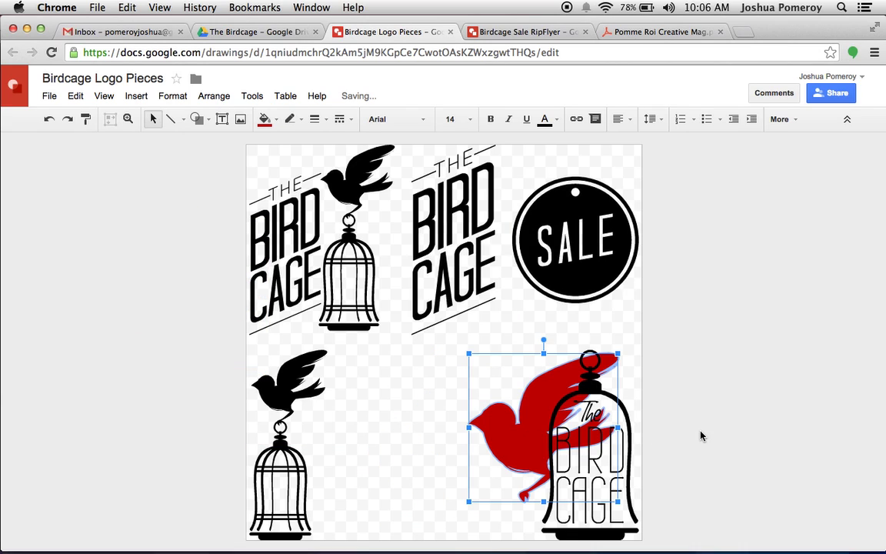
{"action": "left_click_drag", "start_coordinate": [505, 453], "coordinate": [405, 458]}
{"action": "left_click", "coordinate": [720, 397]}
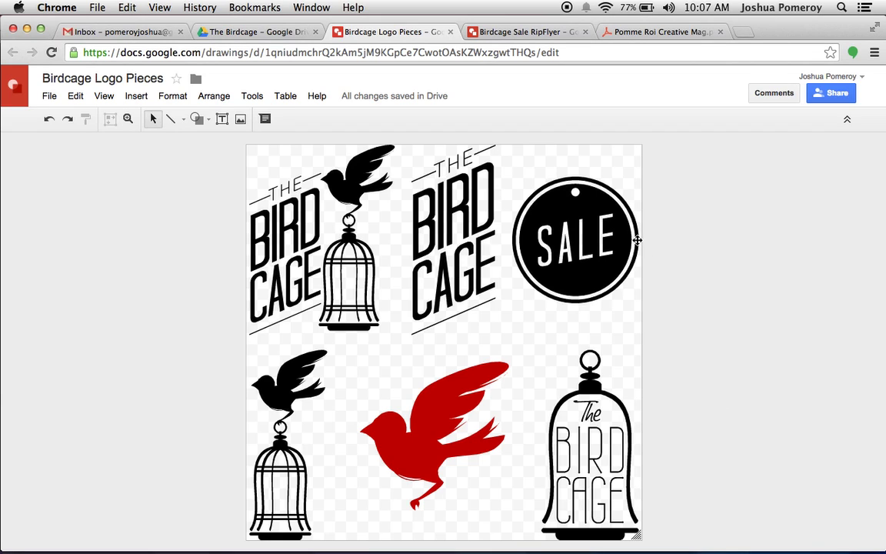
Switch to the Birdcage Sale RipFlyer tab and zoom to fit the whole flyer
{"action": "left_click", "coordinate": [531, 32]}
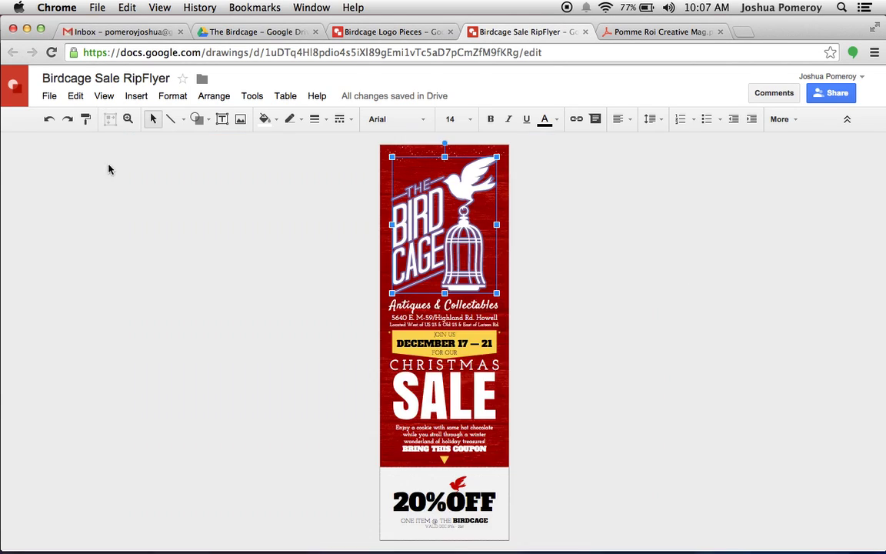
{"action": "left_click", "coordinate": [110, 118]}
{"action": "left_click", "coordinate": [273, 275]}
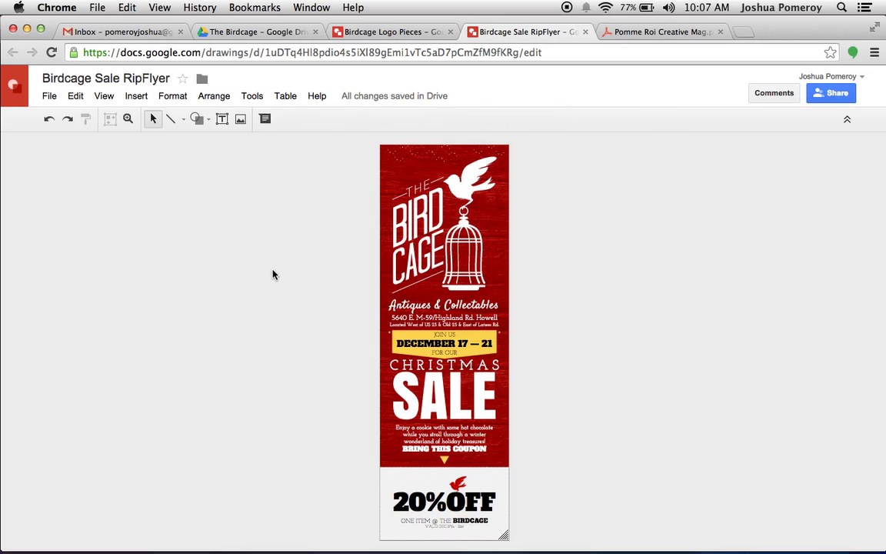